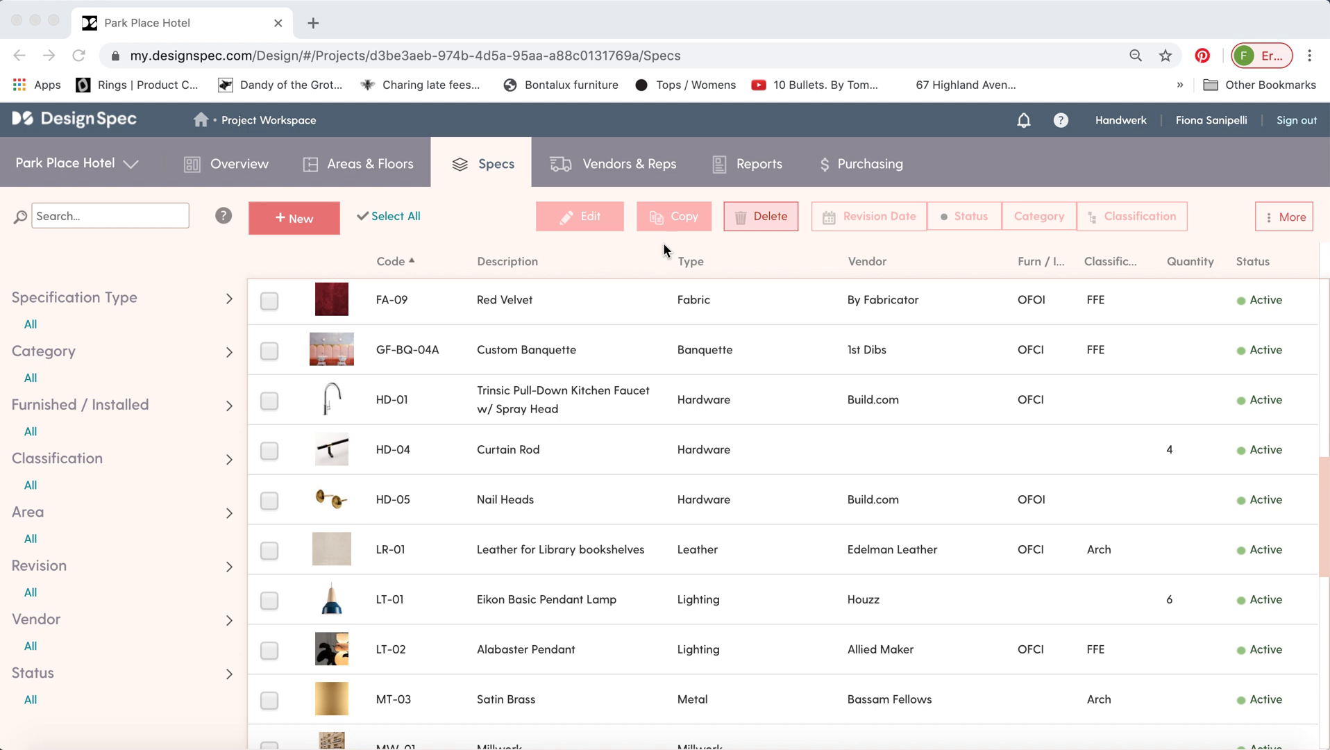
- Open the LT-01 Eikon Basic Pendant Lamp spec's details and scroll through them
click(539, 607)
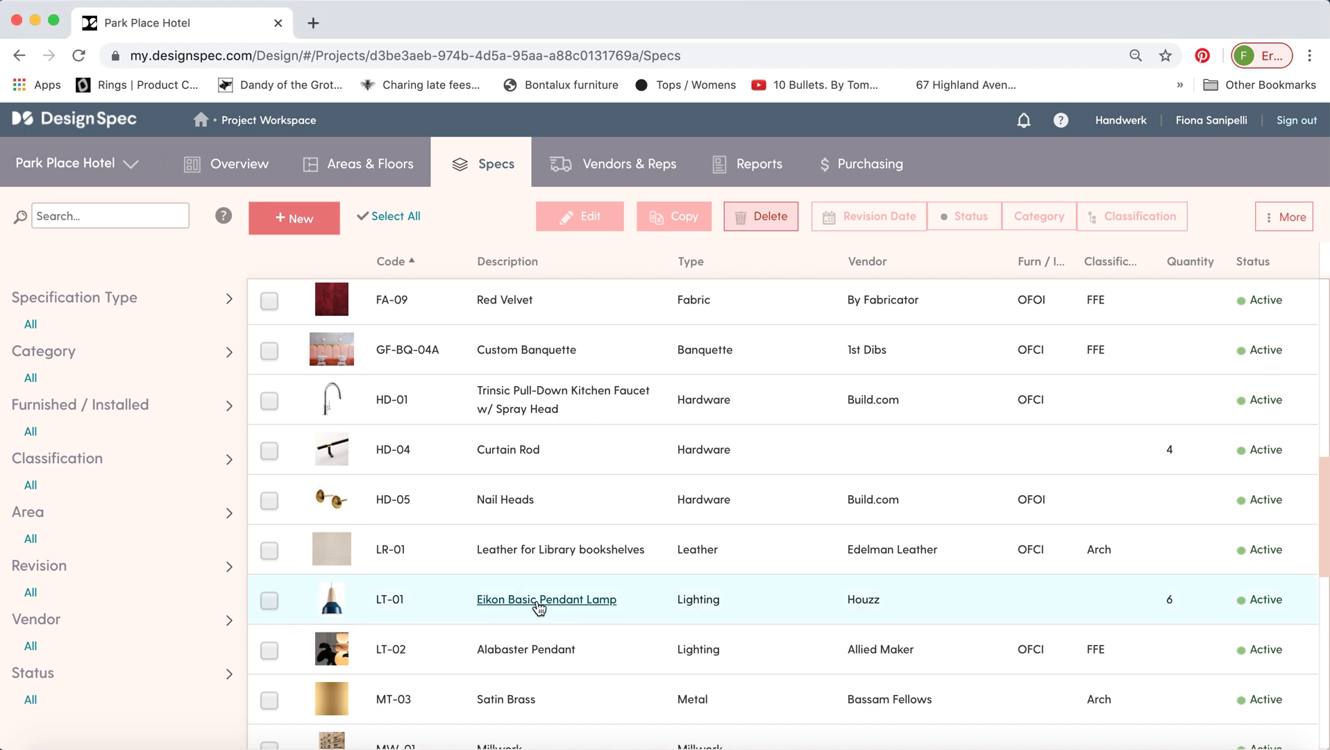
click(539, 608)
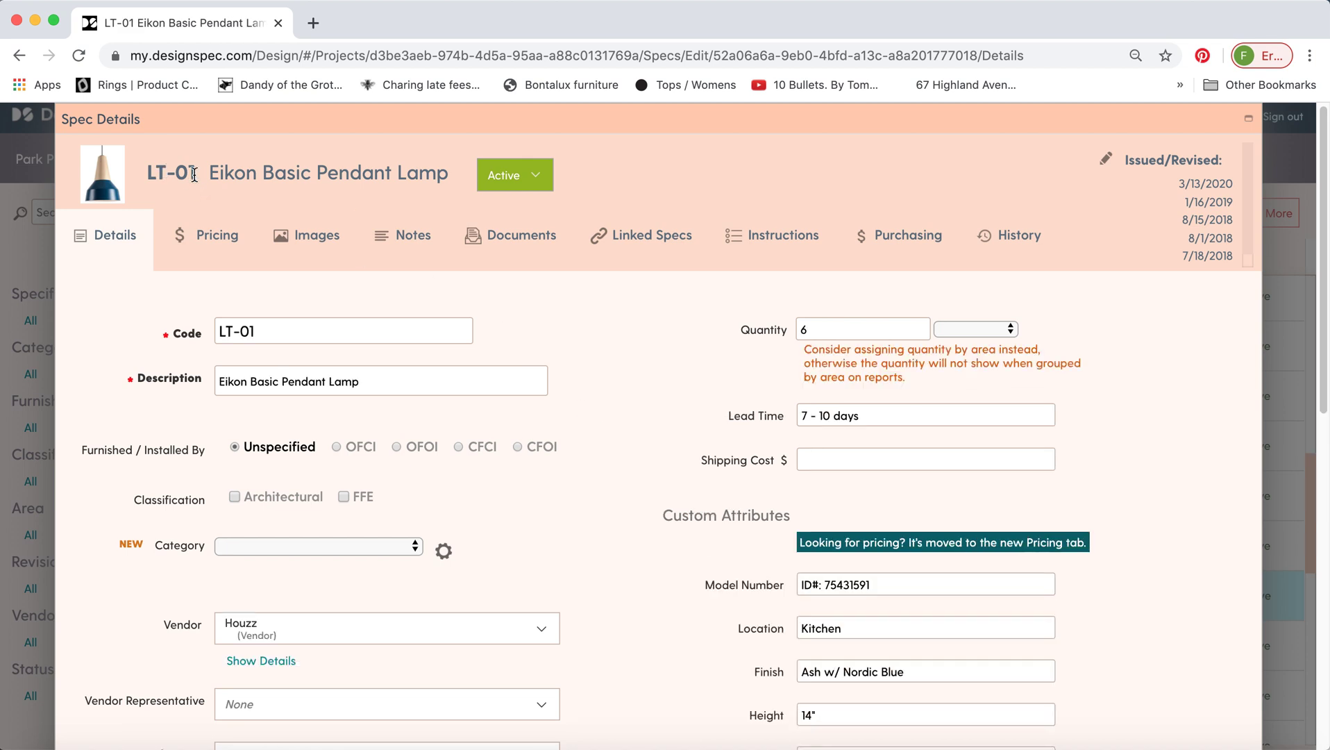
scroll(613, 415, down, 1)
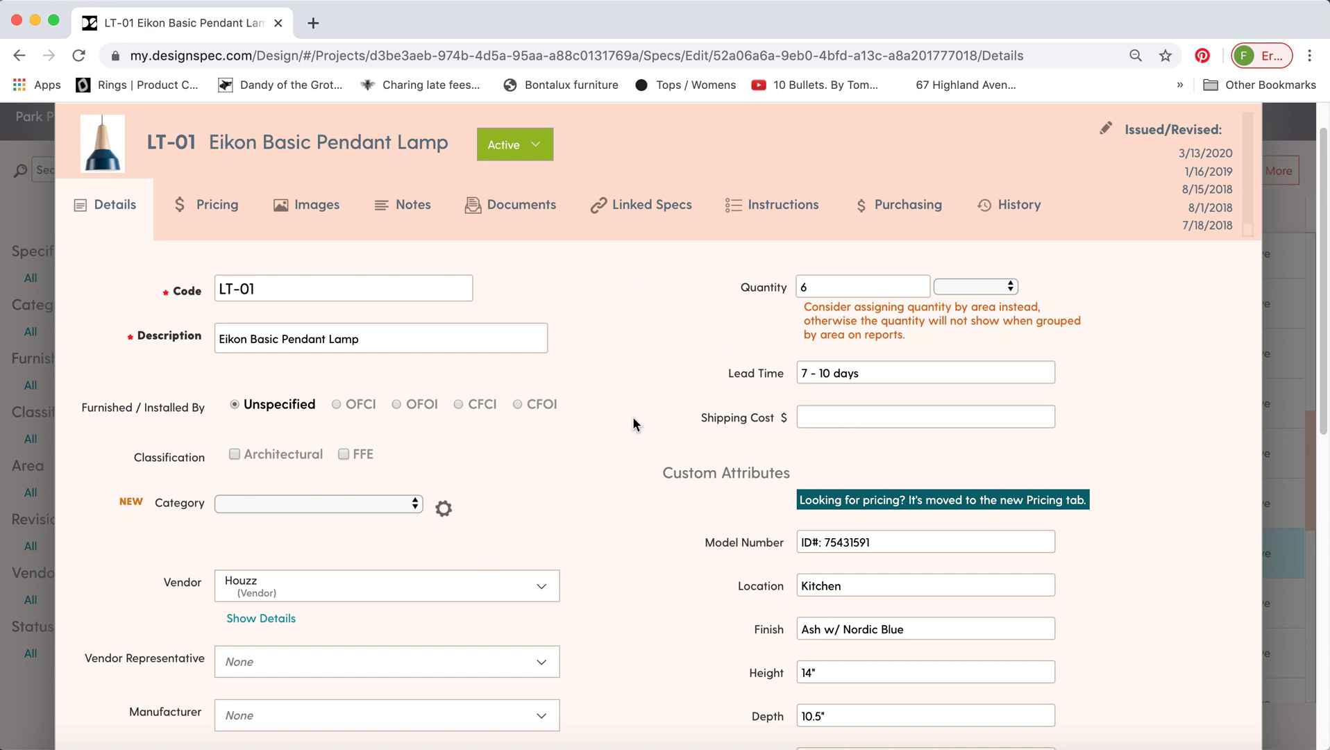
scroll(607, 454, down, 1)
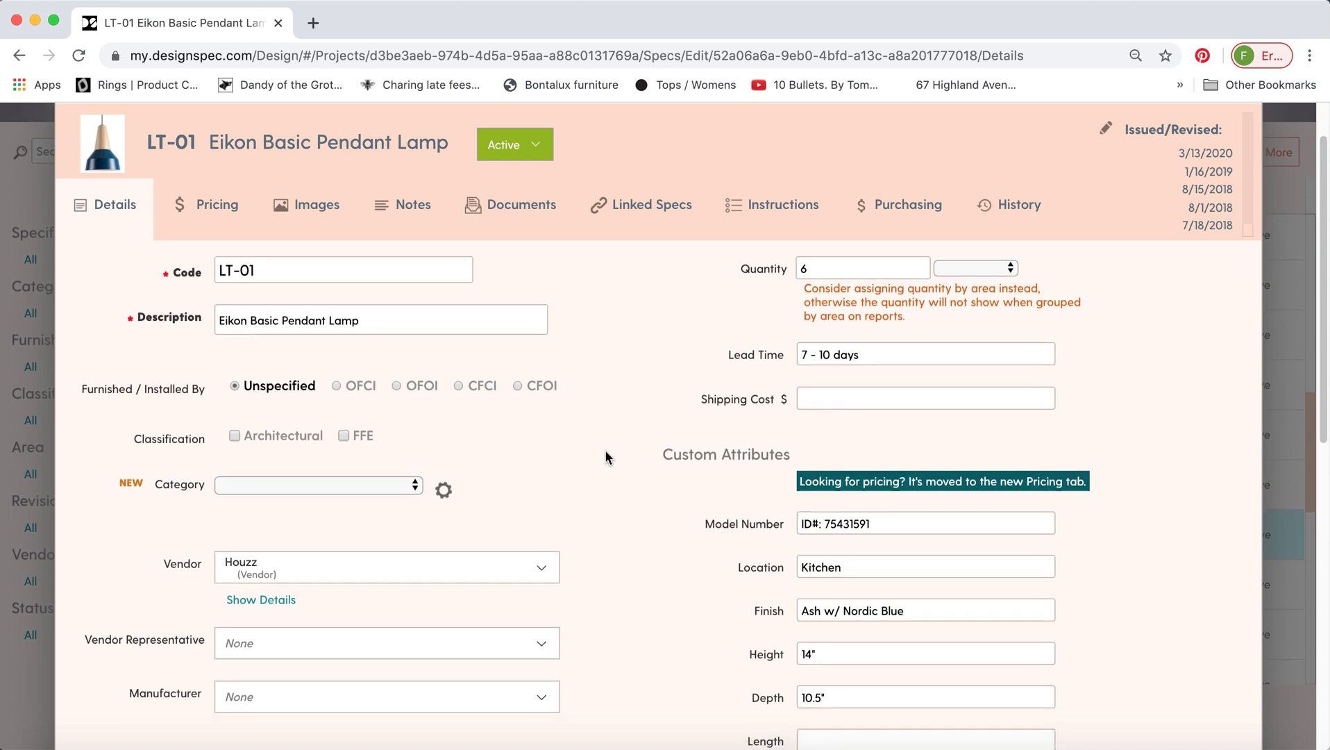
scroll(608, 452, down, 1)
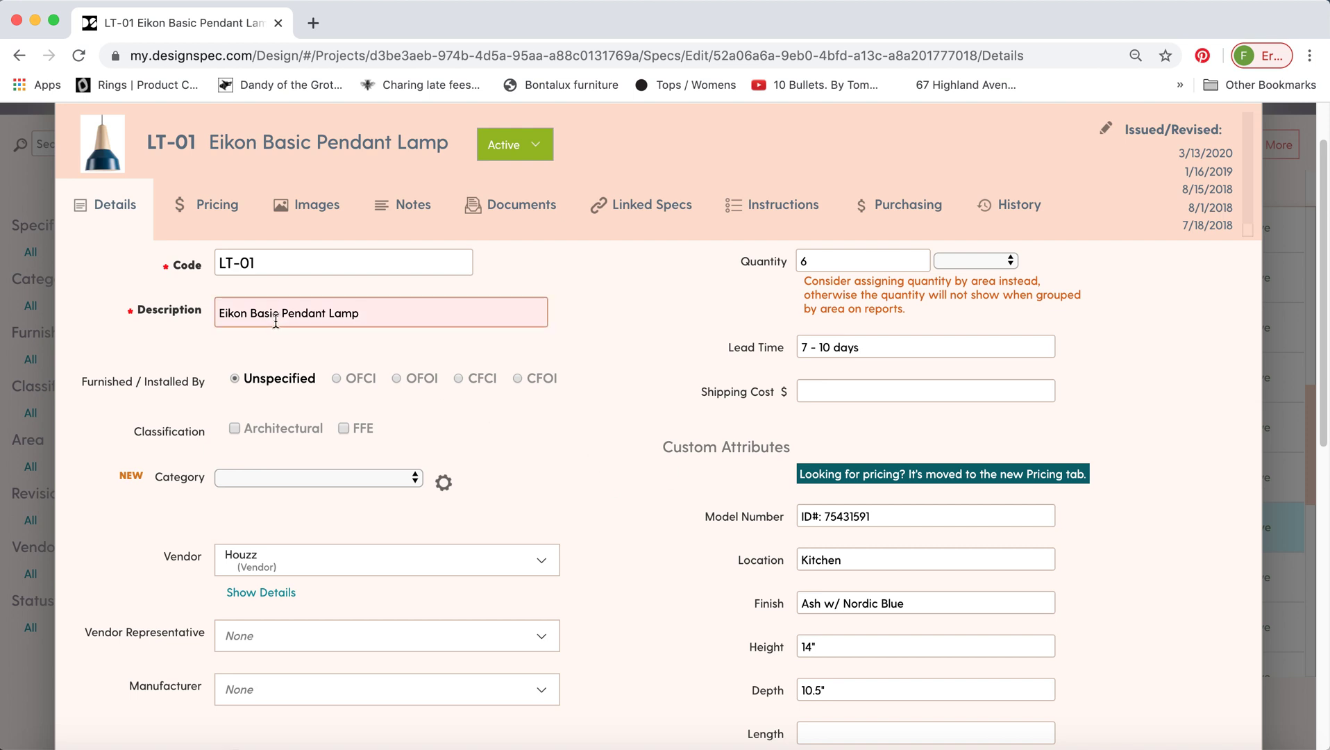
- Check the LT code prefix, then try CFCI and return Furnished / Installed By to Unspecified
drag(230, 264, 220, 264)
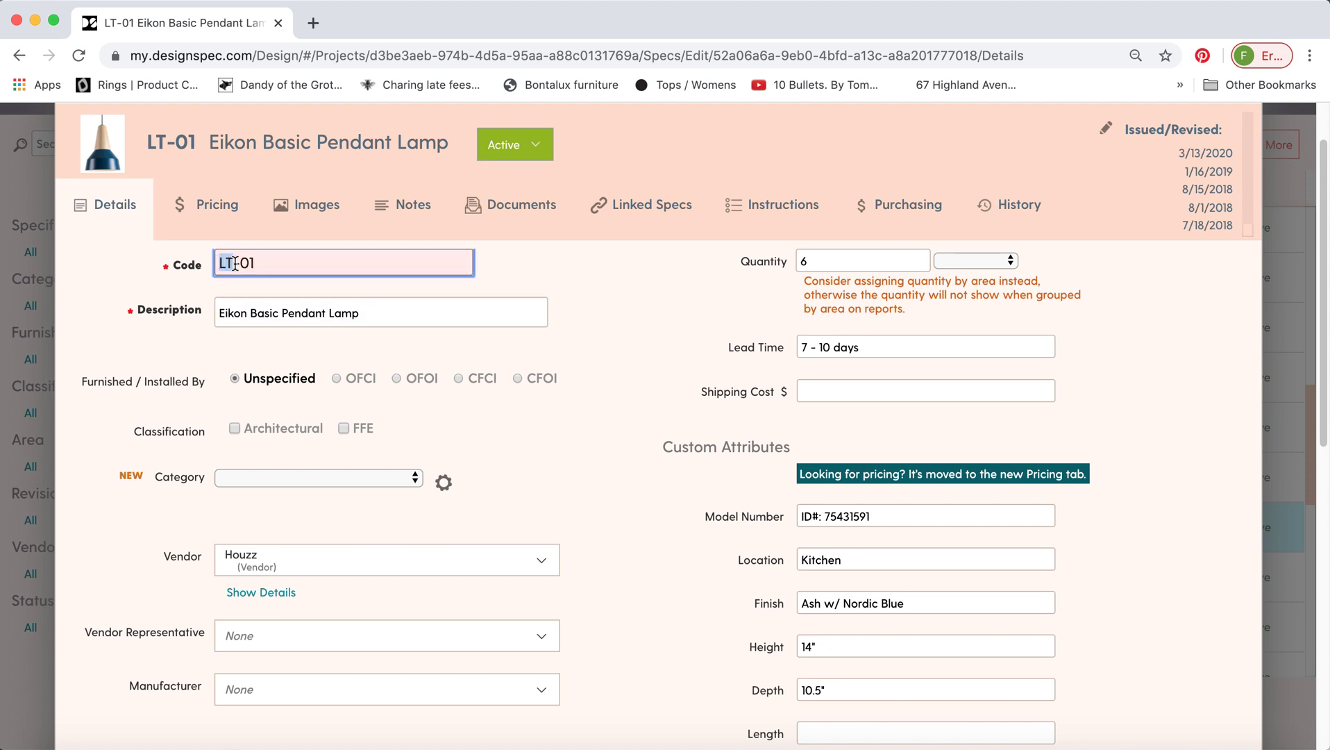
click(234, 261)
click(240, 288)
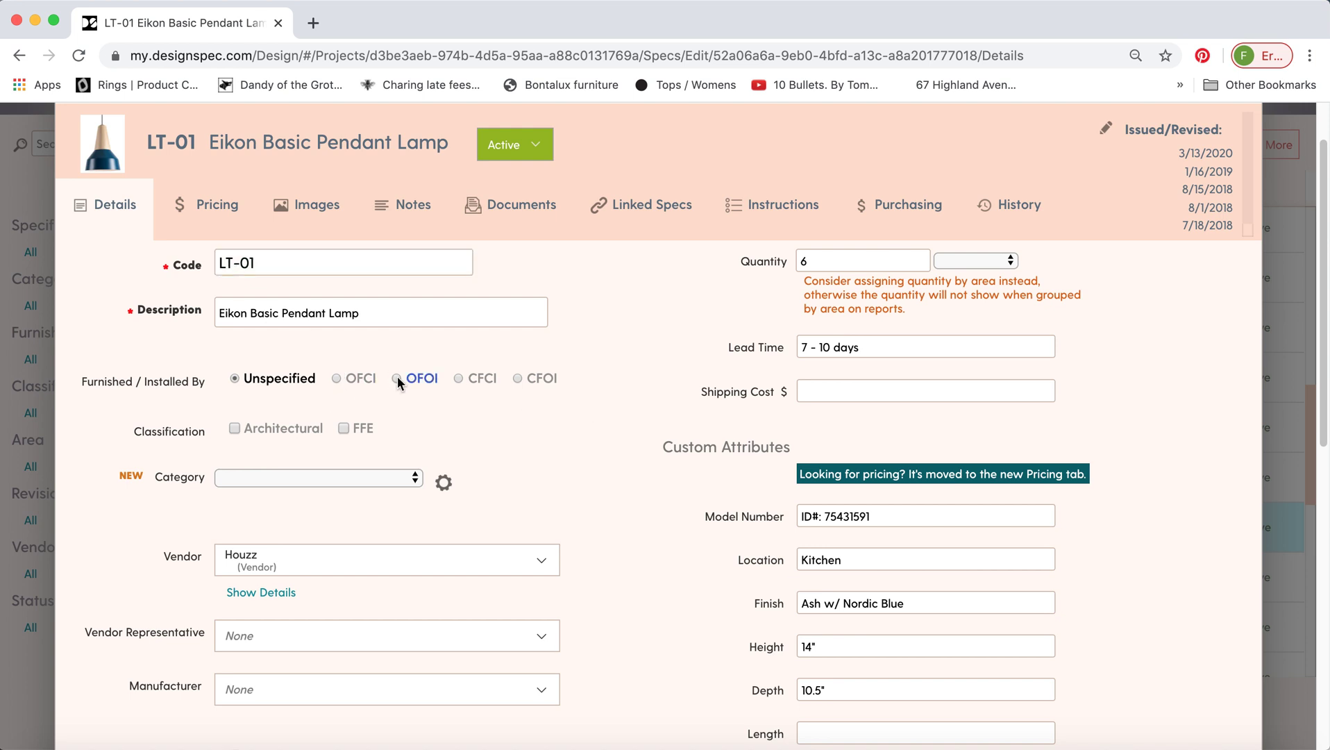
click(459, 381)
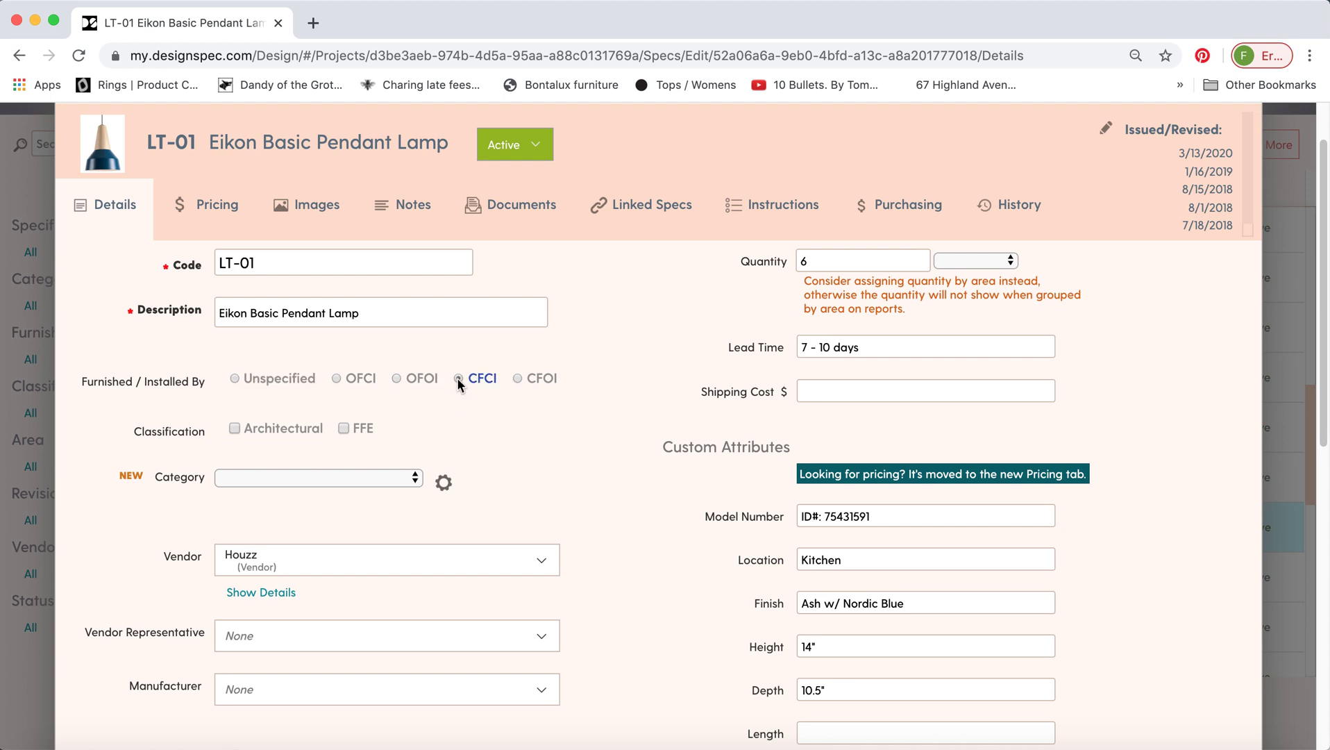
click(236, 380)
scroll(489, 436, down, 1)
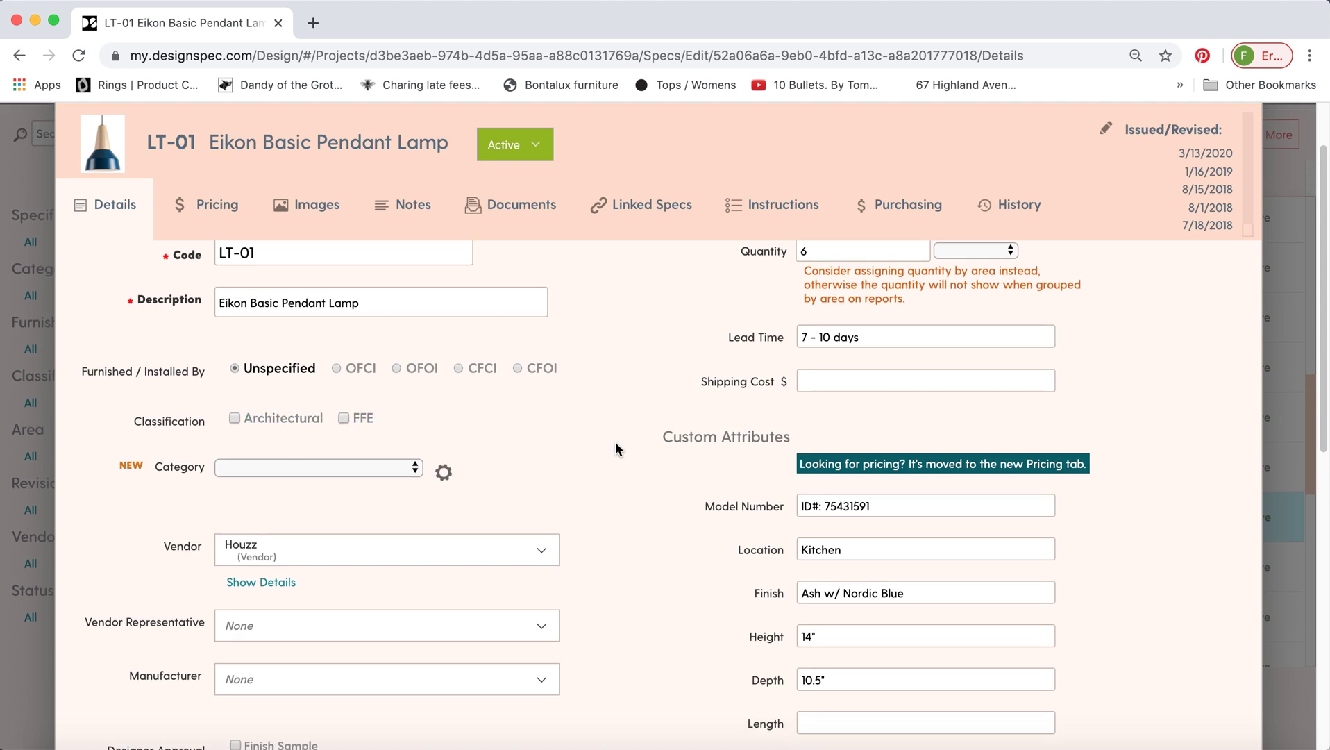
scroll(617, 448, down, 5)
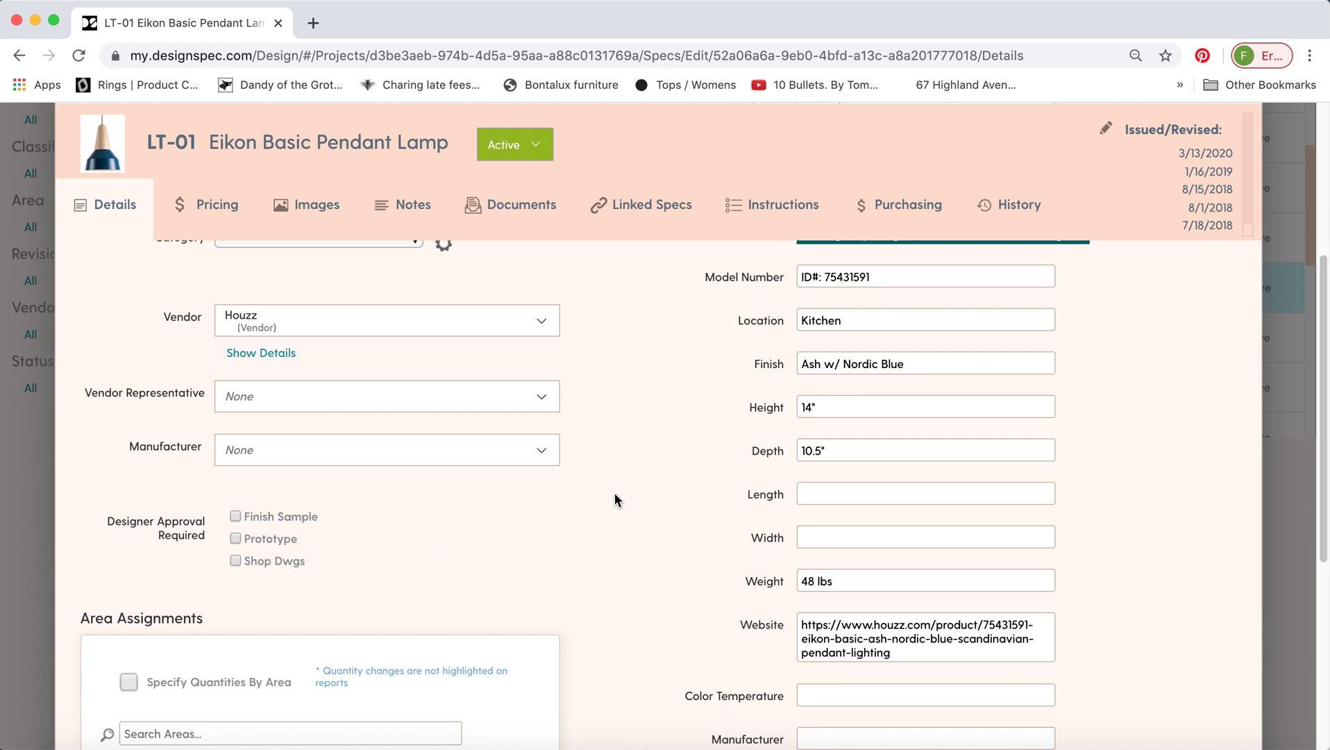
scroll(618, 500, up, 3)
drag(662, 304, 788, 304)
click(788, 304)
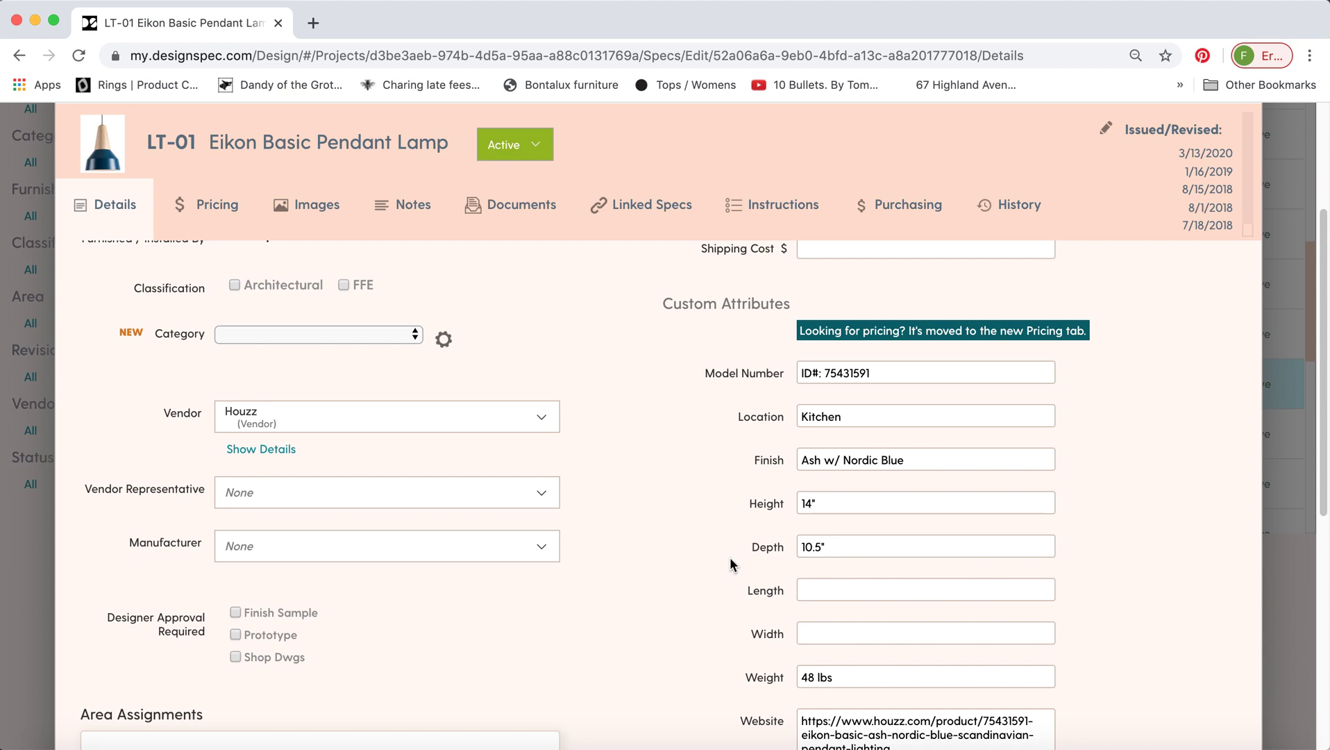
scroll(731, 564, down, 2)
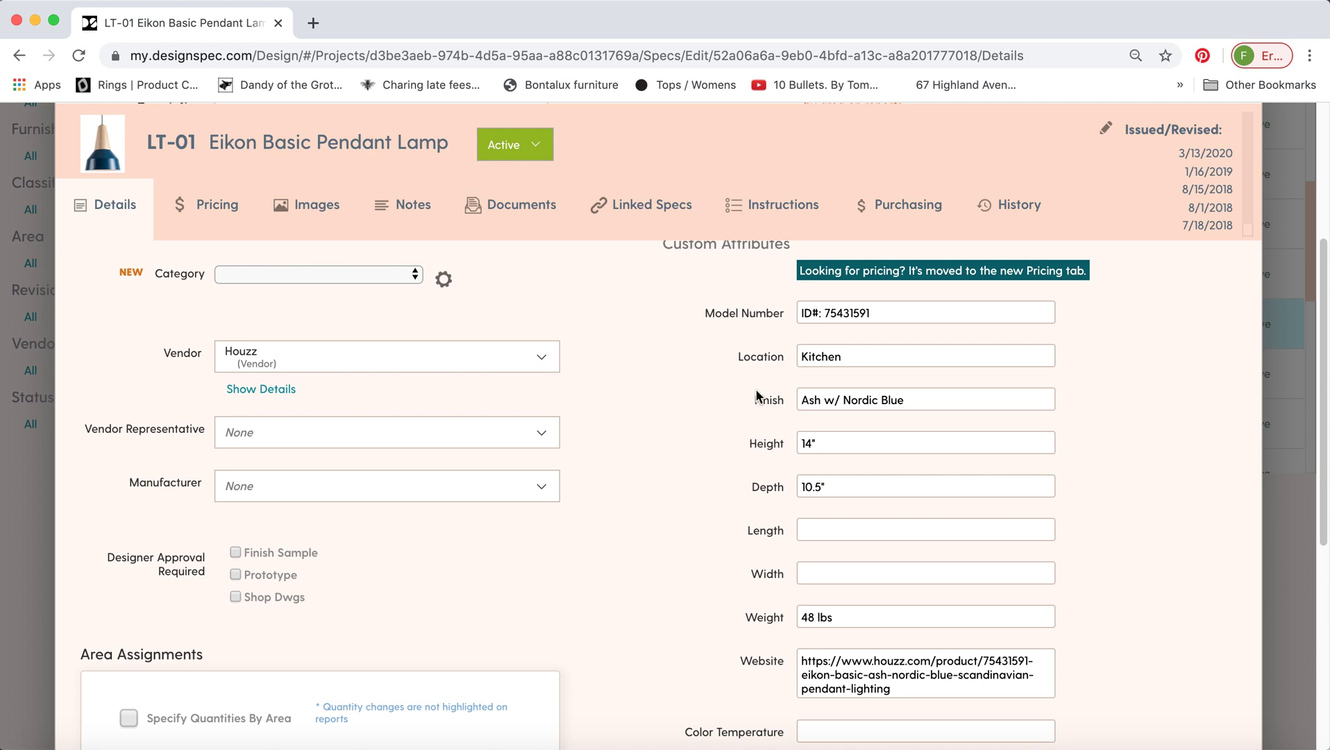
scroll(753, 423, up, 1)
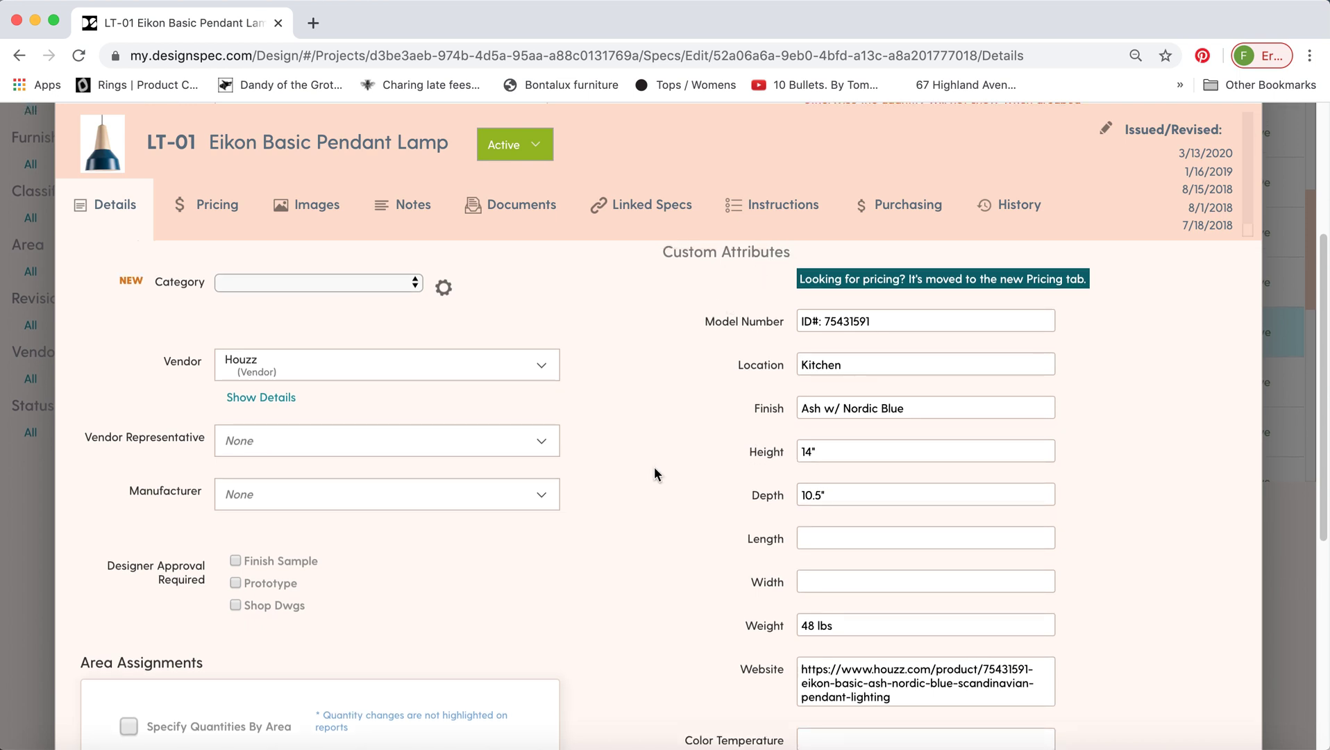
scroll(650, 473, up, 1)
scroll(644, 474, down, 6)
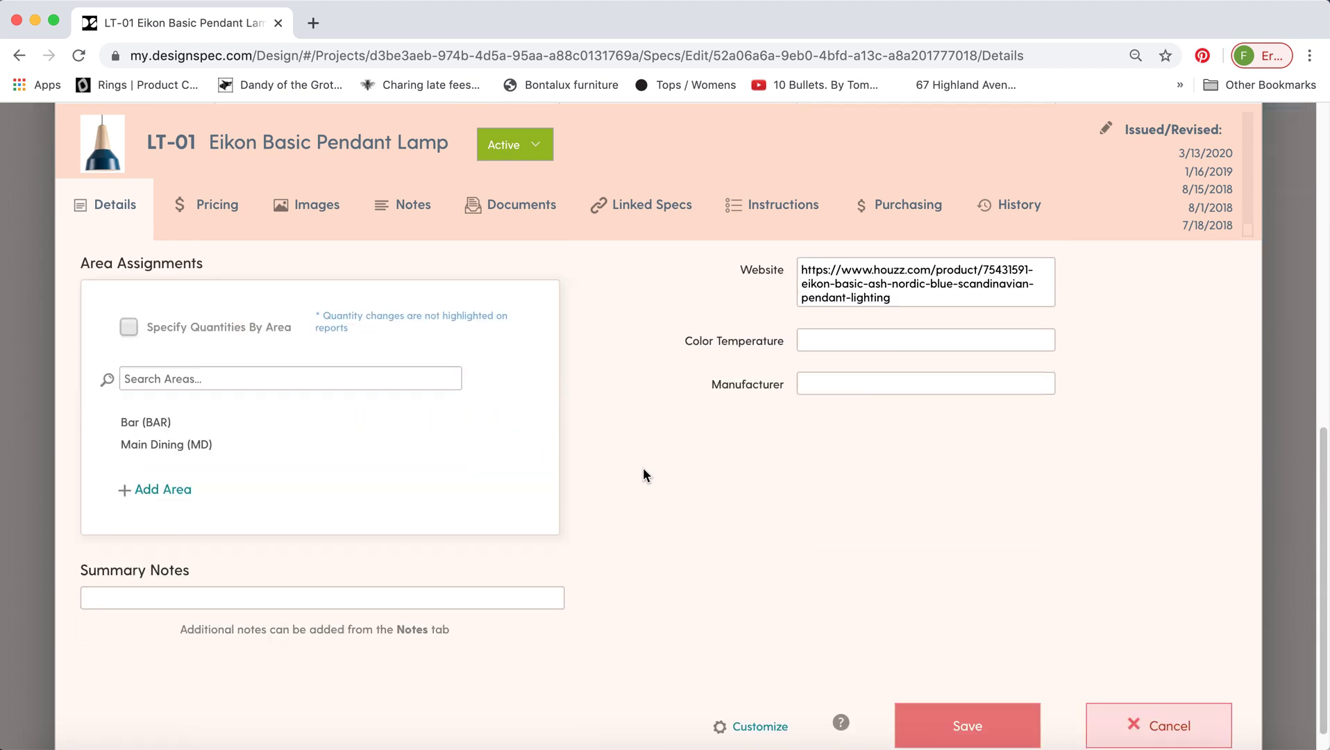
scroll(646, 479, down, 1)
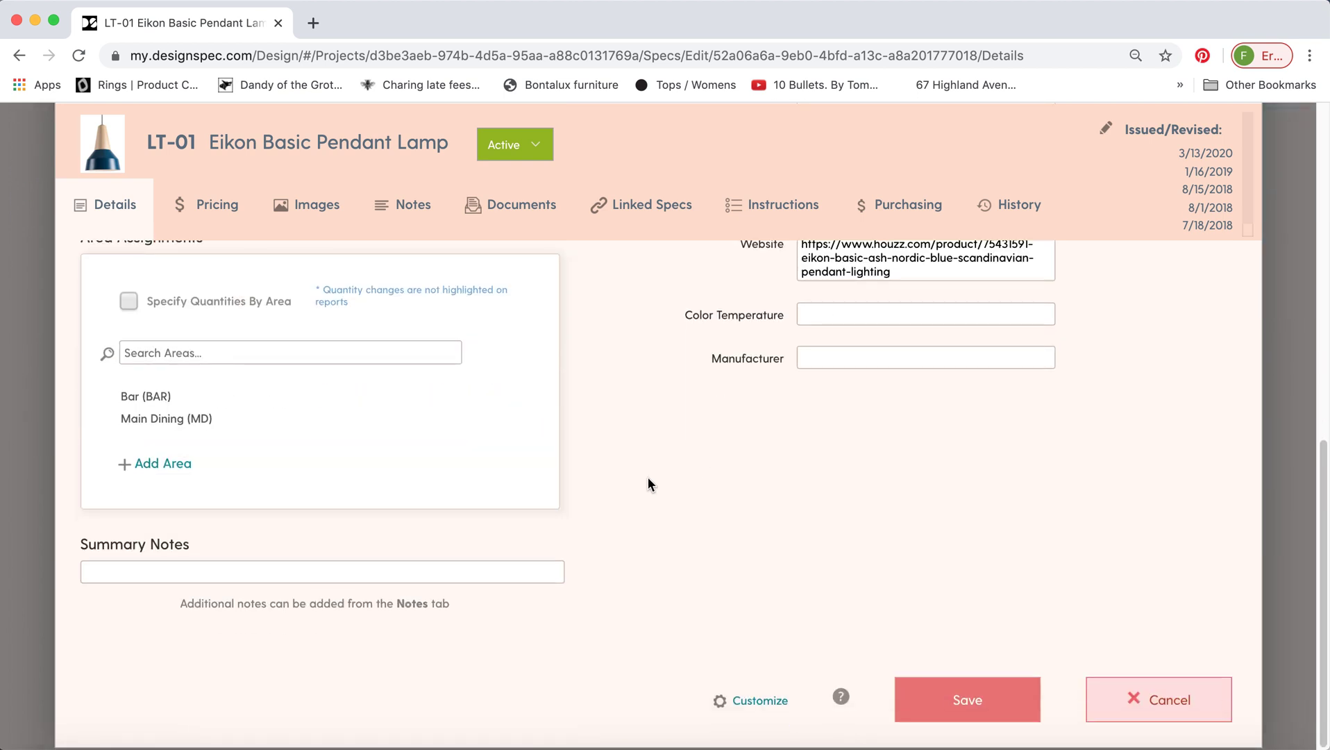
click(757, 699)
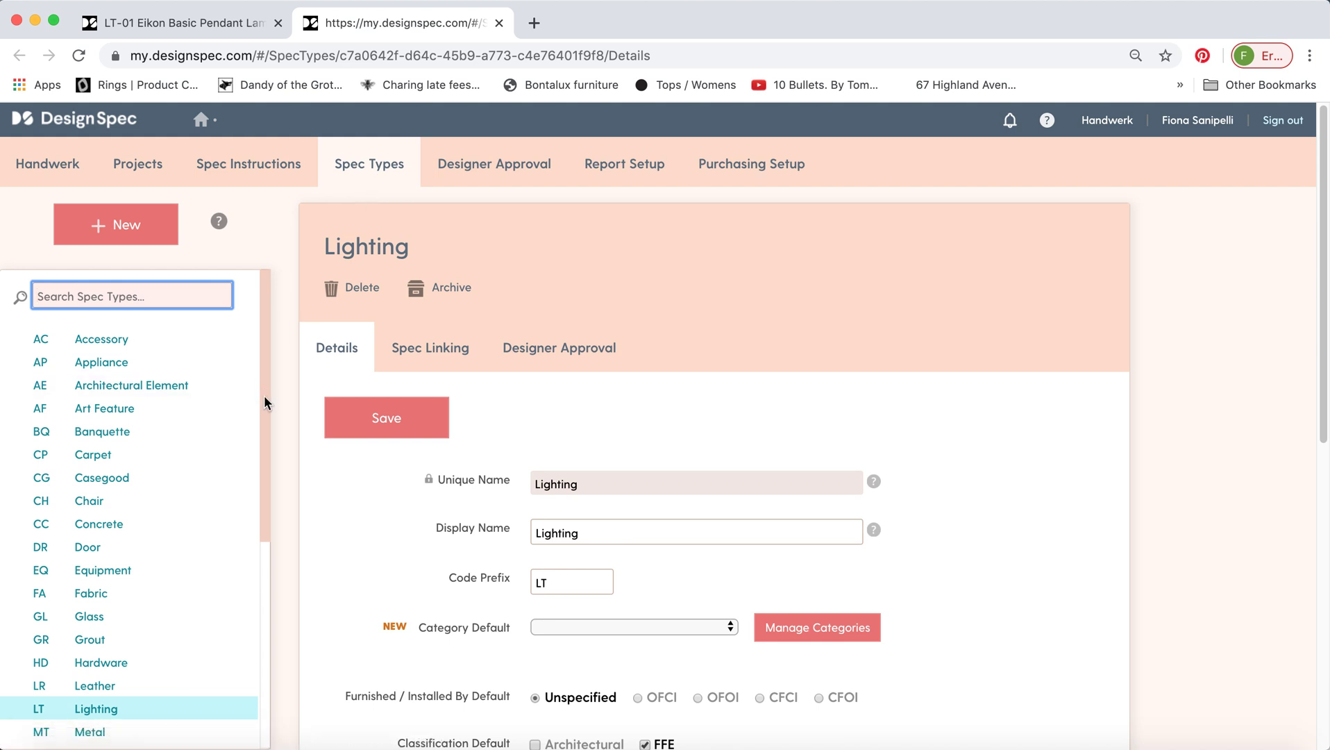
- Scroll the Lighting spec type's settings down to its Lighting display name field
drag(264, 395, 270, 441)
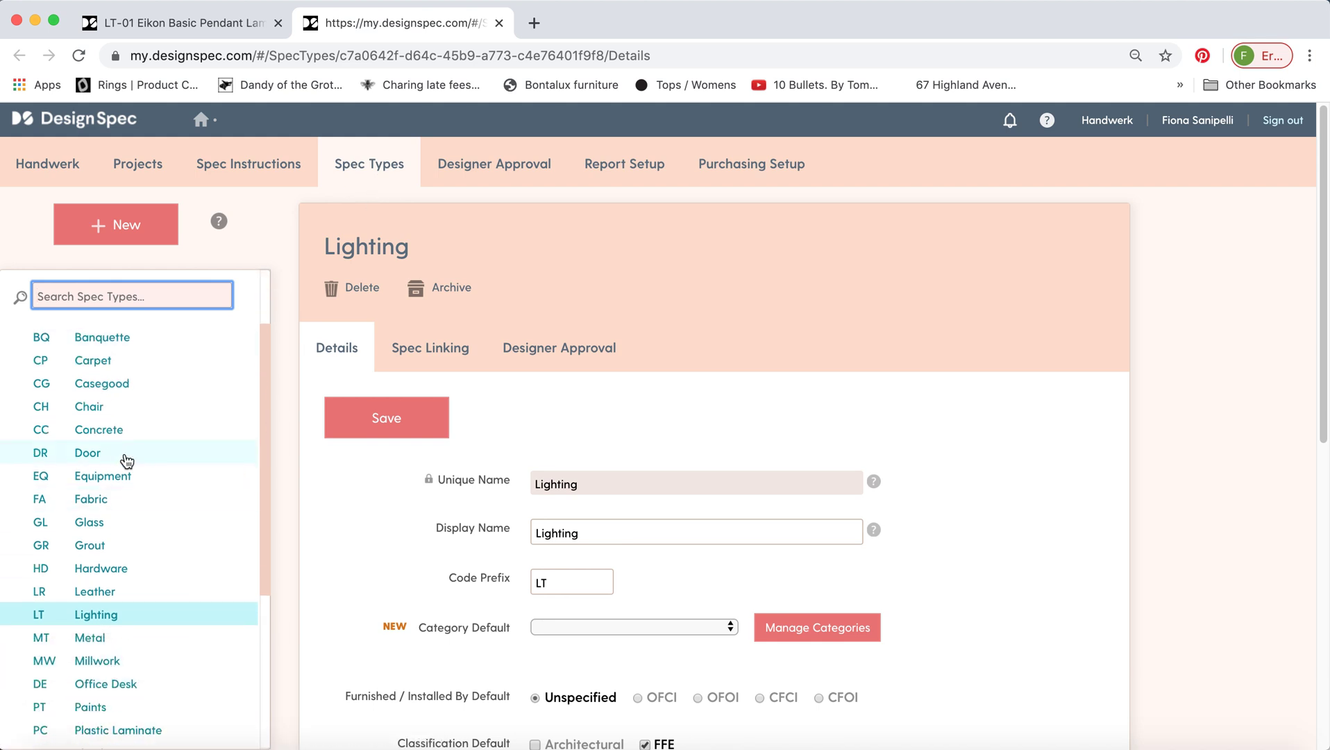
click(297, 370)
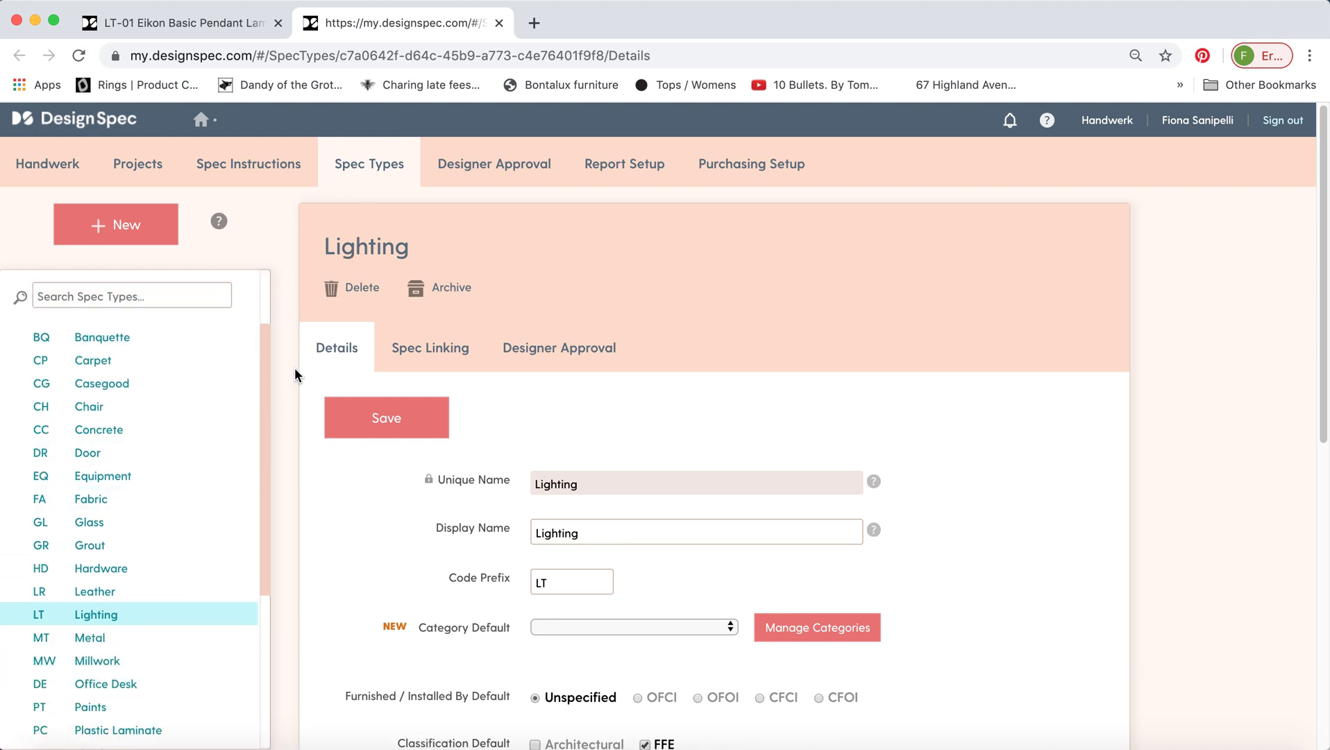
scroll(296, 364, down, 1)
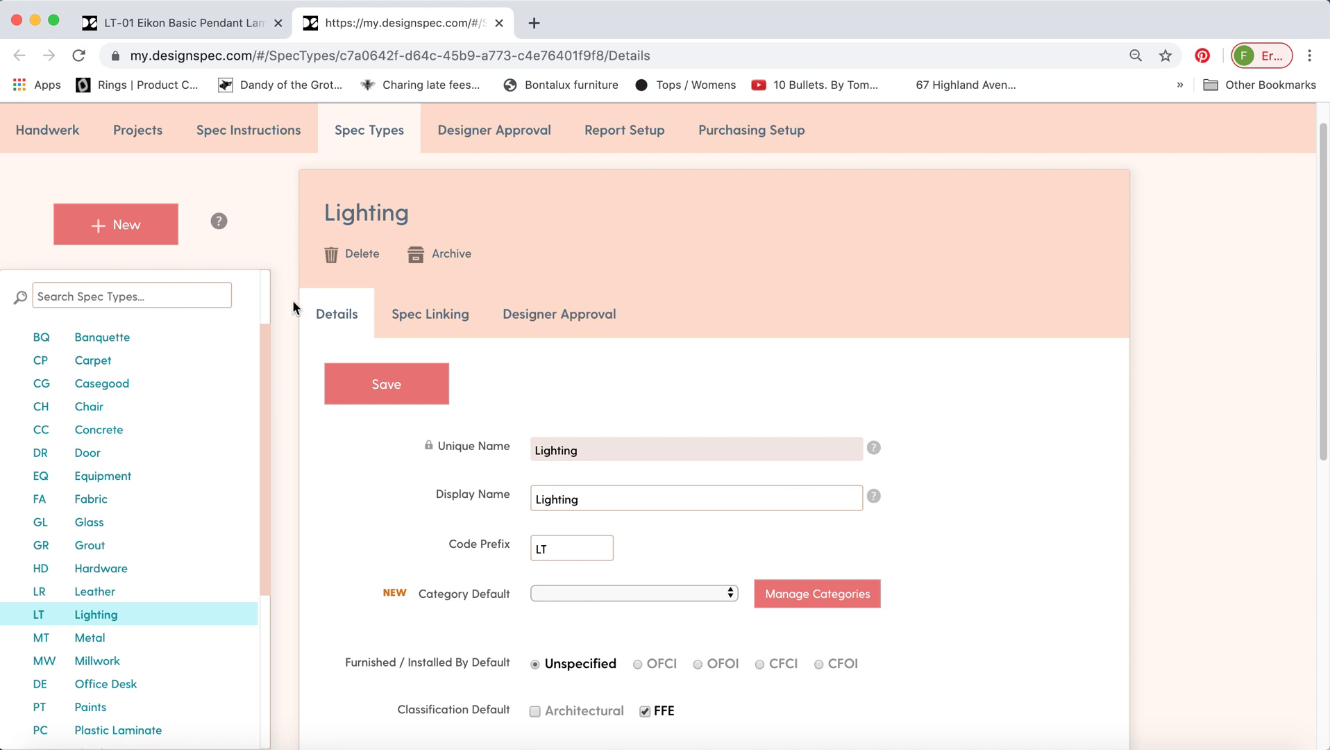
scroll(289, 330, down, 2)
scroll(278, 340, down, 1)
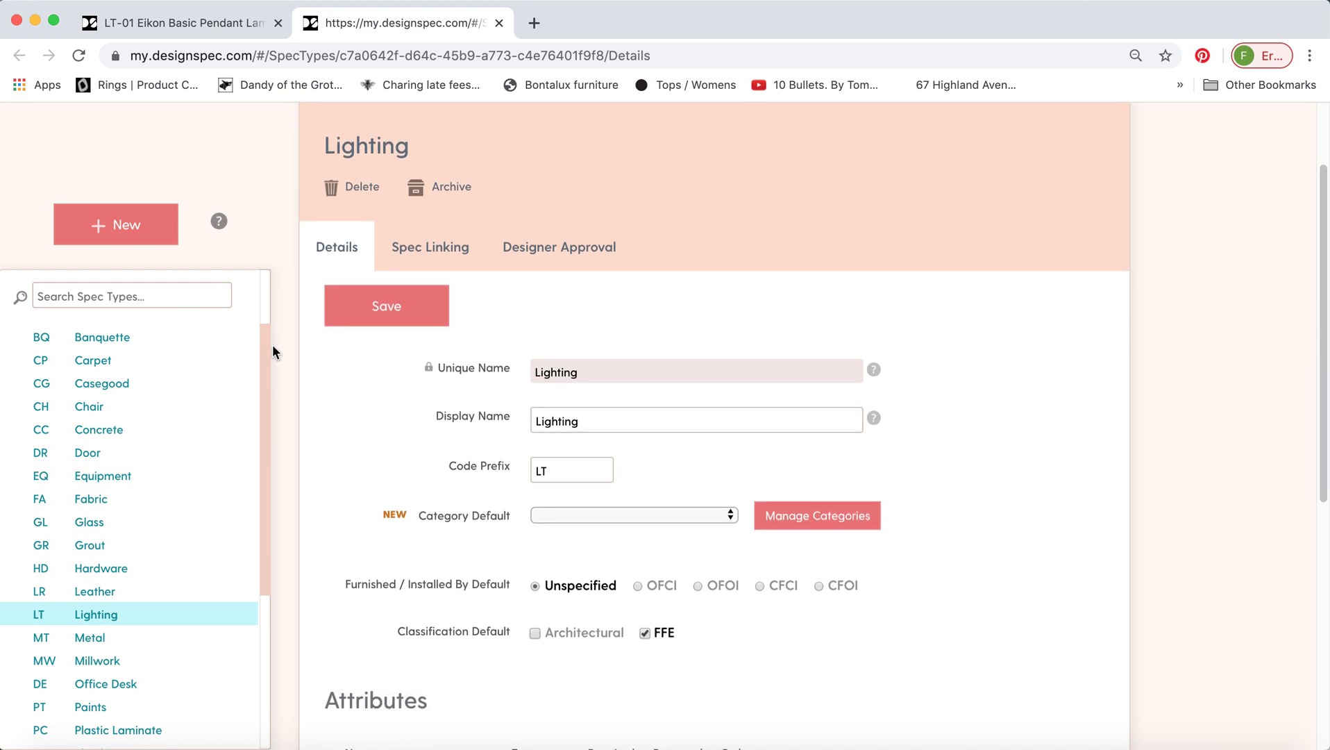
click(563, 420)
- Change the display name to Architectural Lighting and the code prefix to LTE
click(582, 420)
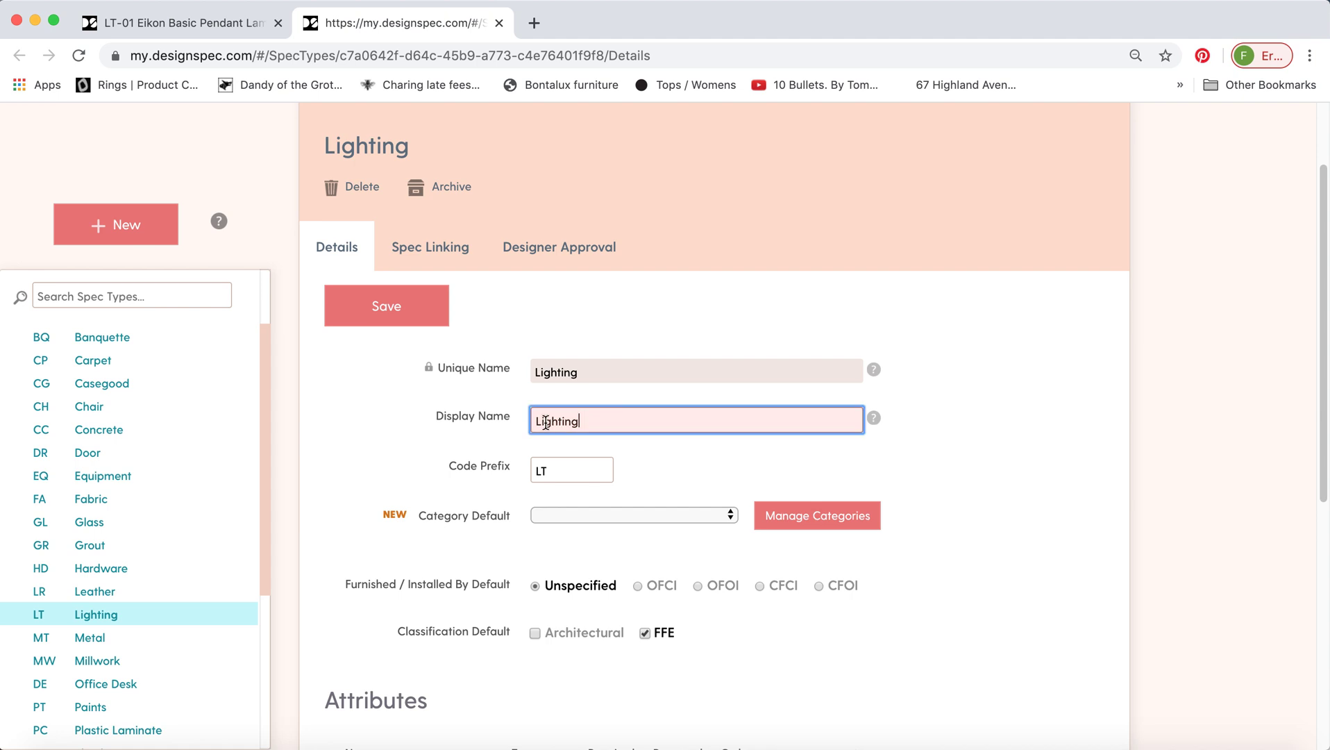
text(Architectural)
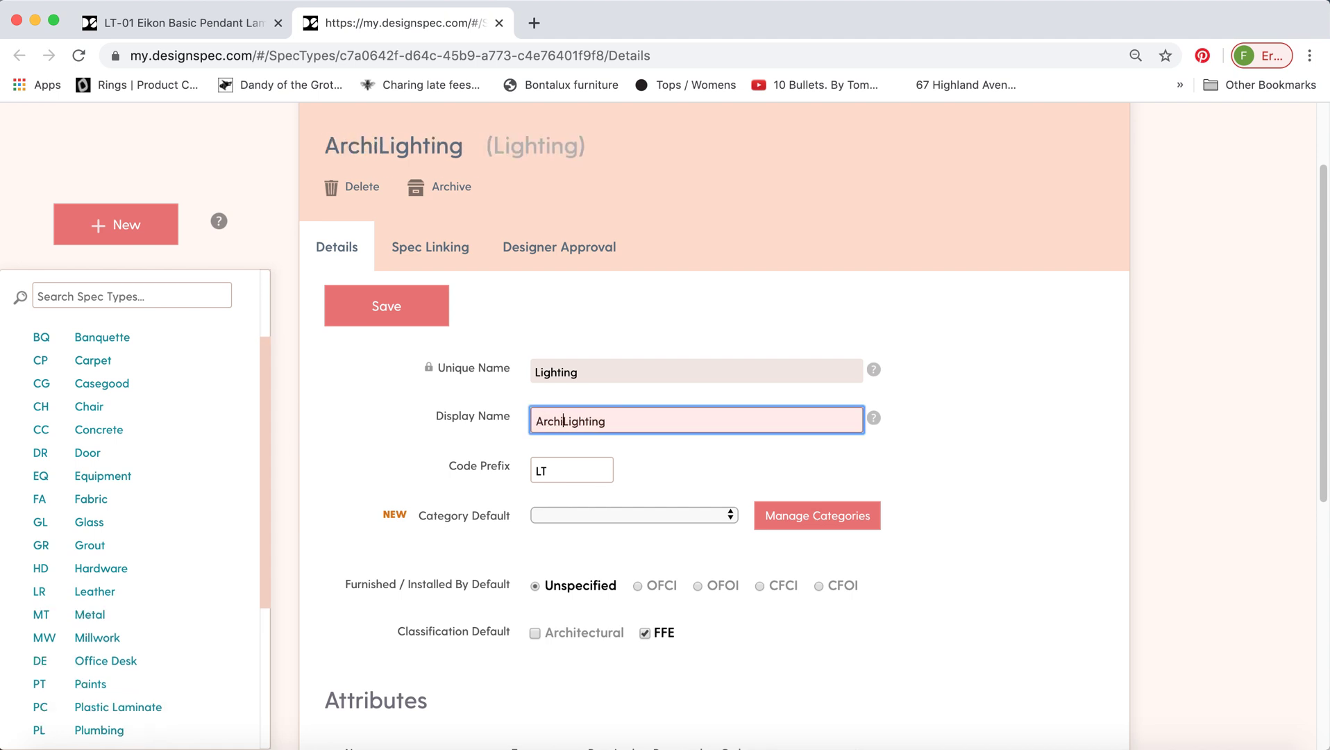
click(548, 468)
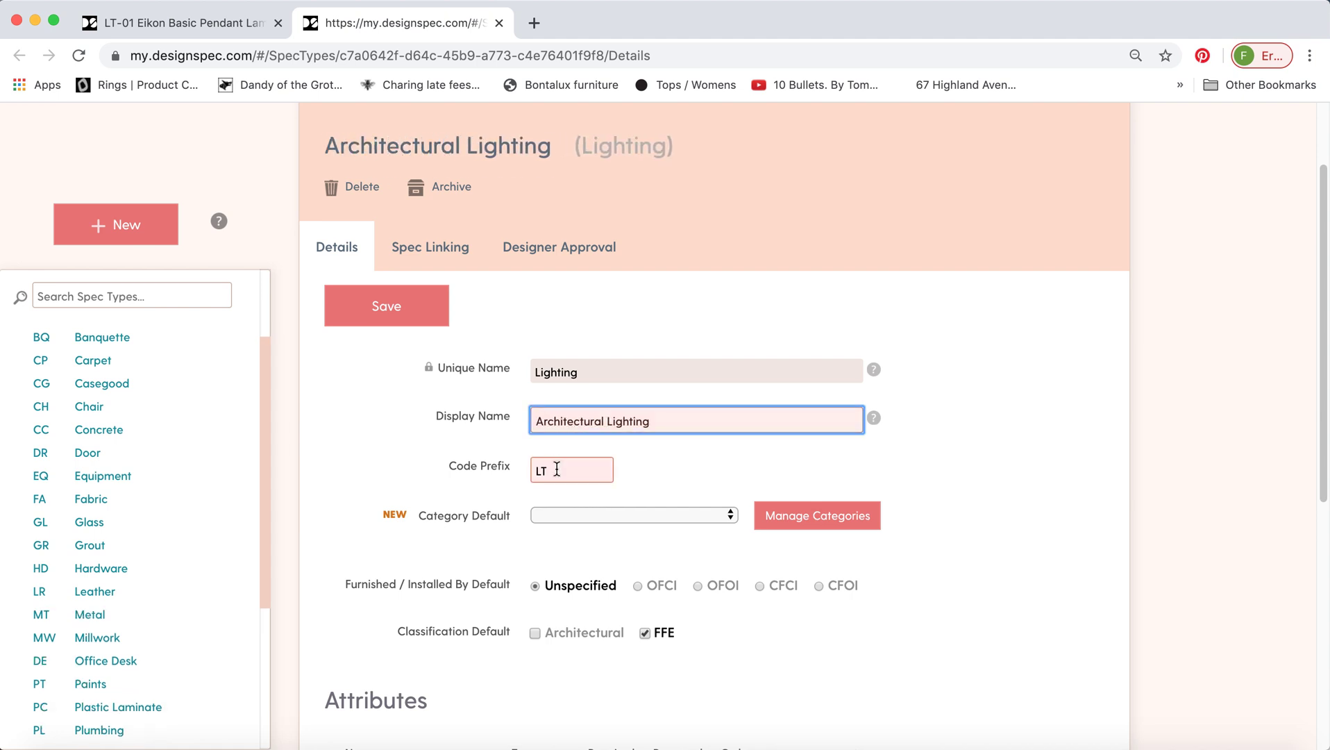
click(448, 466)
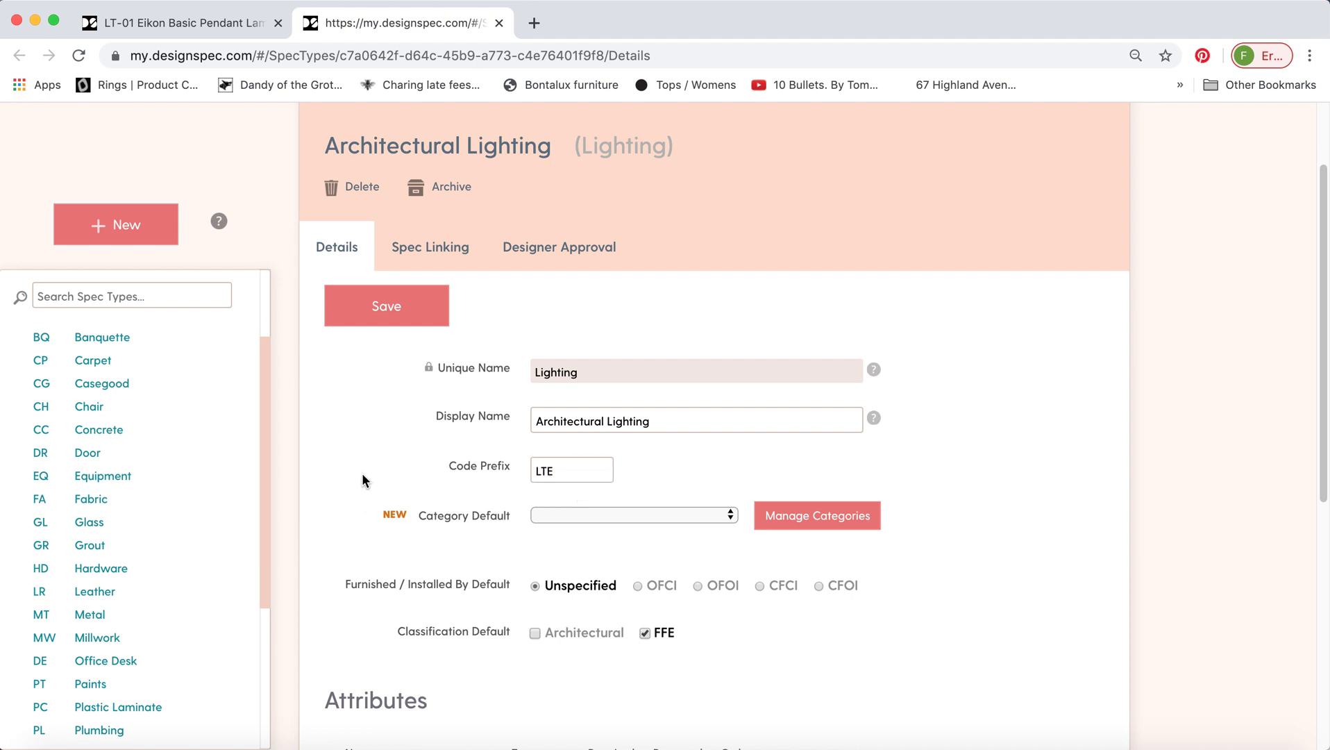
- Make OFCI the default Furnished / Installed setting, leaving FFE unchecked
scroll(324, 481, down, 3)
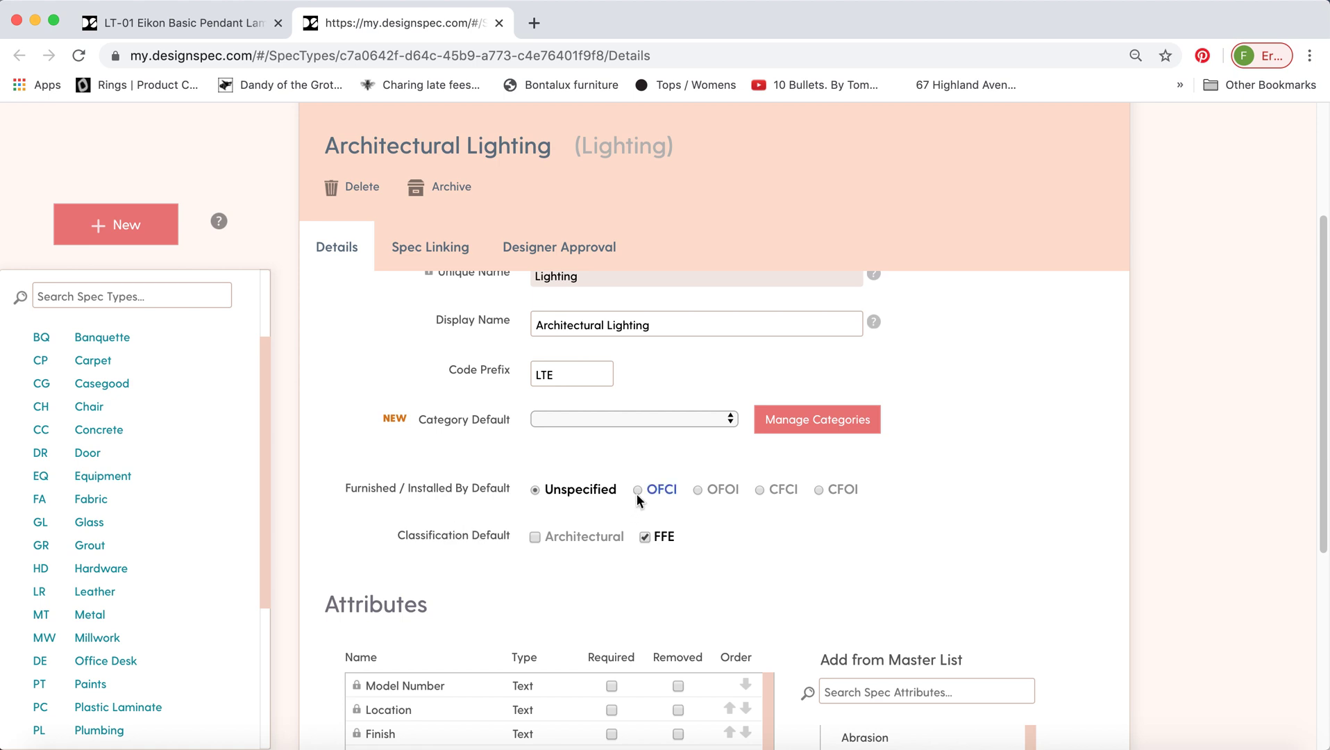
click(638, 492)
scroll(710, 500, down, 1)
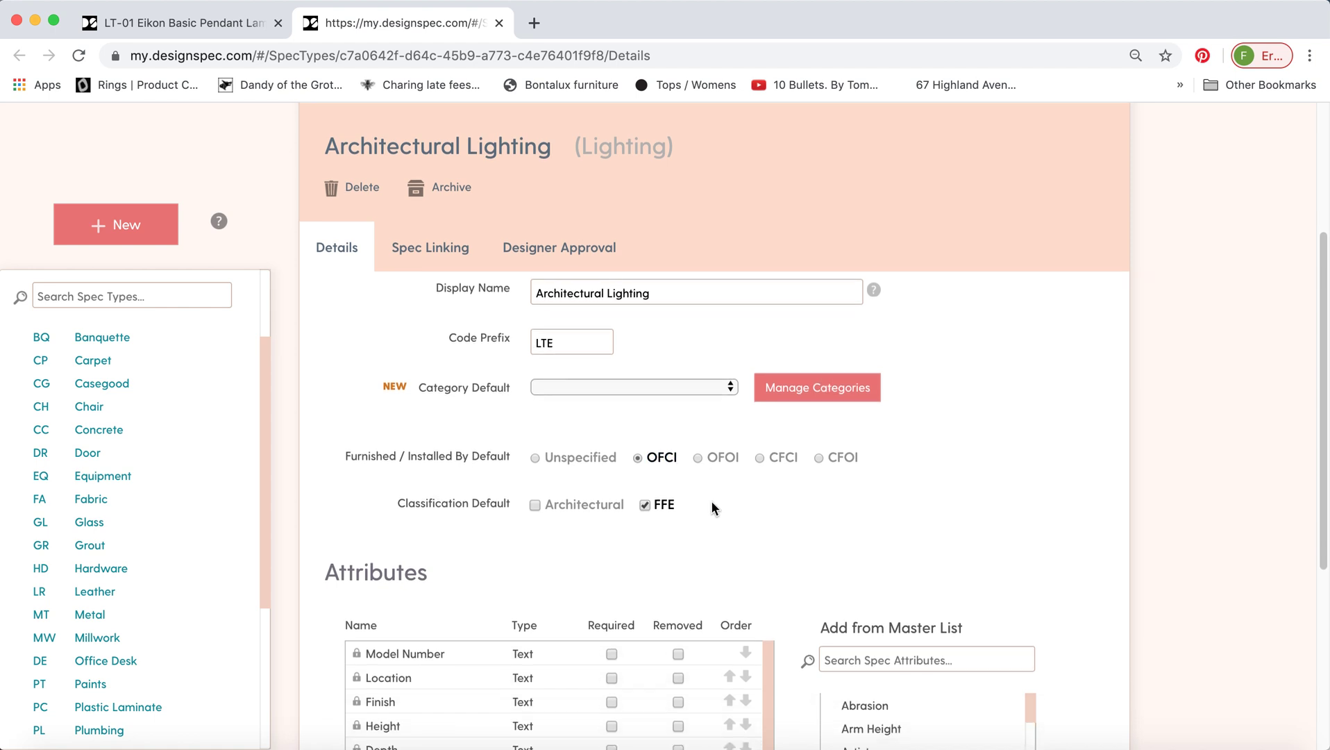
scroll(705, 502, down, 1)
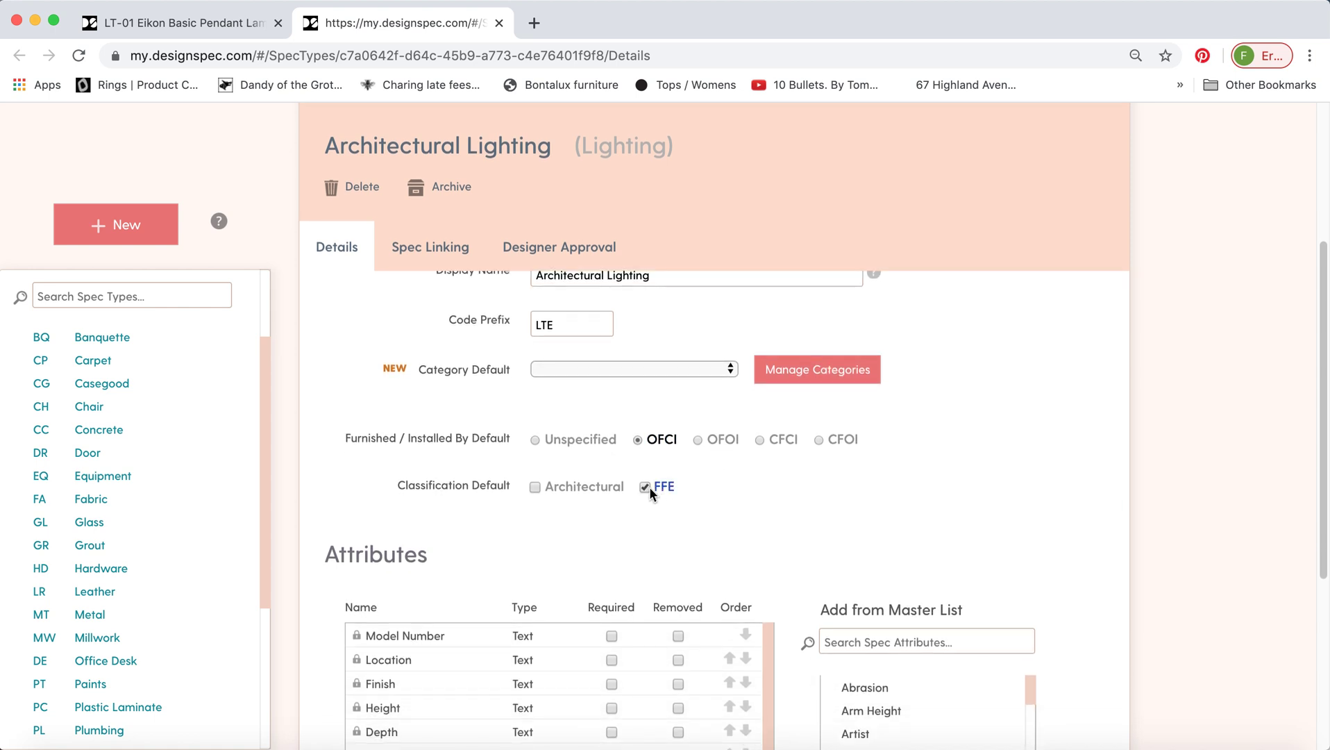
scroll(738, 486, down, 2)
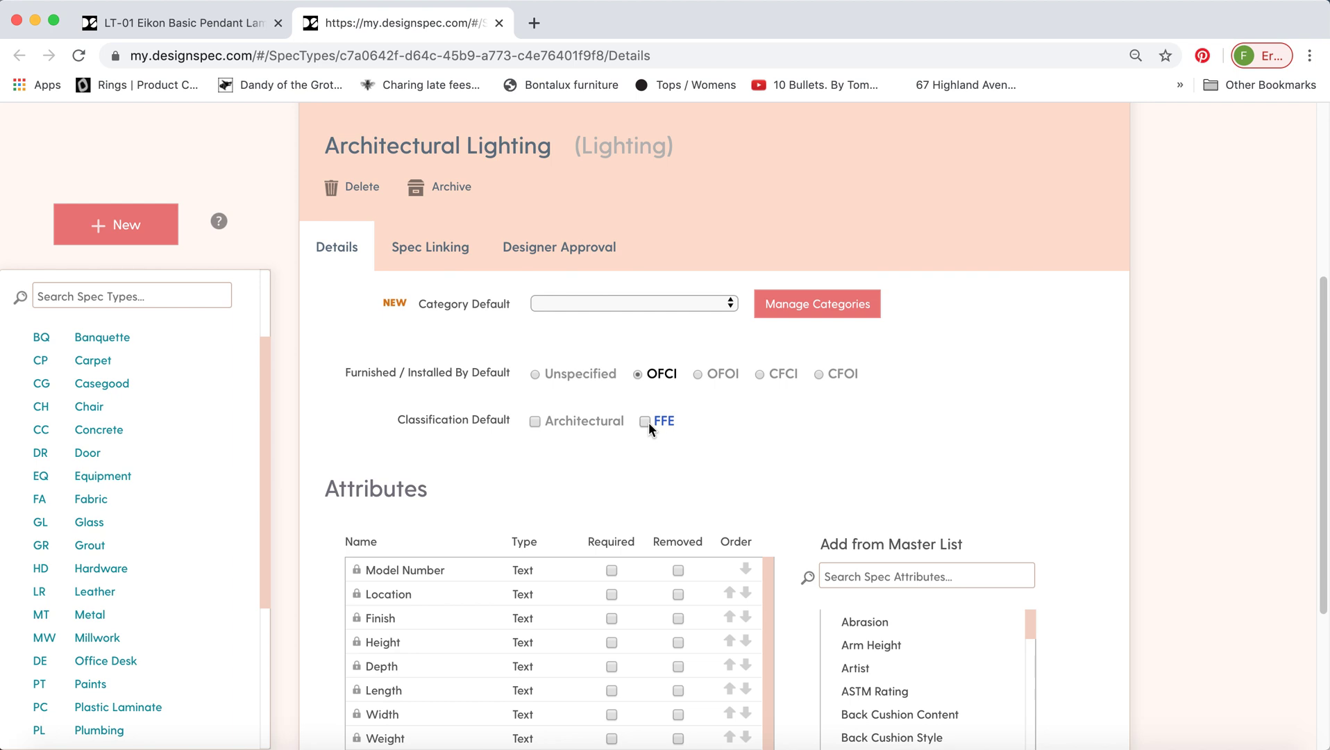
- Move Width up above Length and Depth, then tick and untick its Removed box
scroll(317, 517, down, 5)
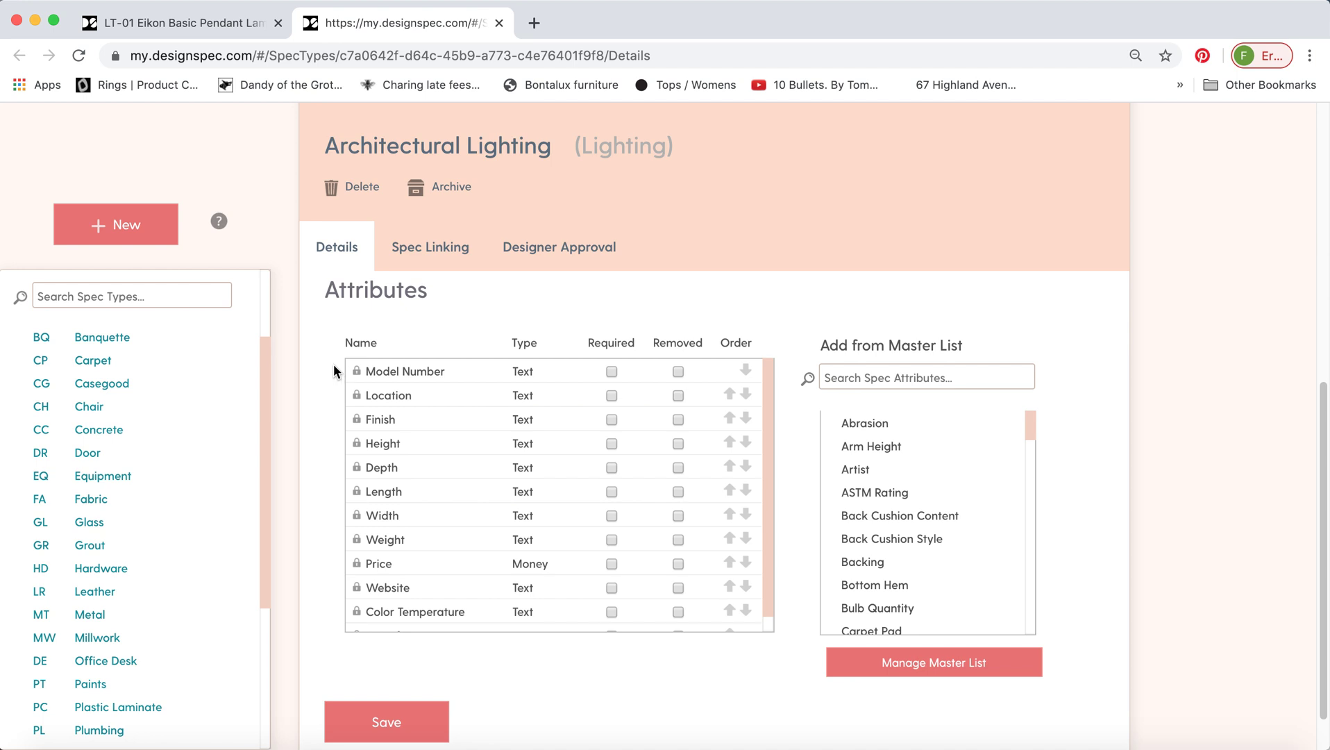
click(729, 515)
click(729, 491)
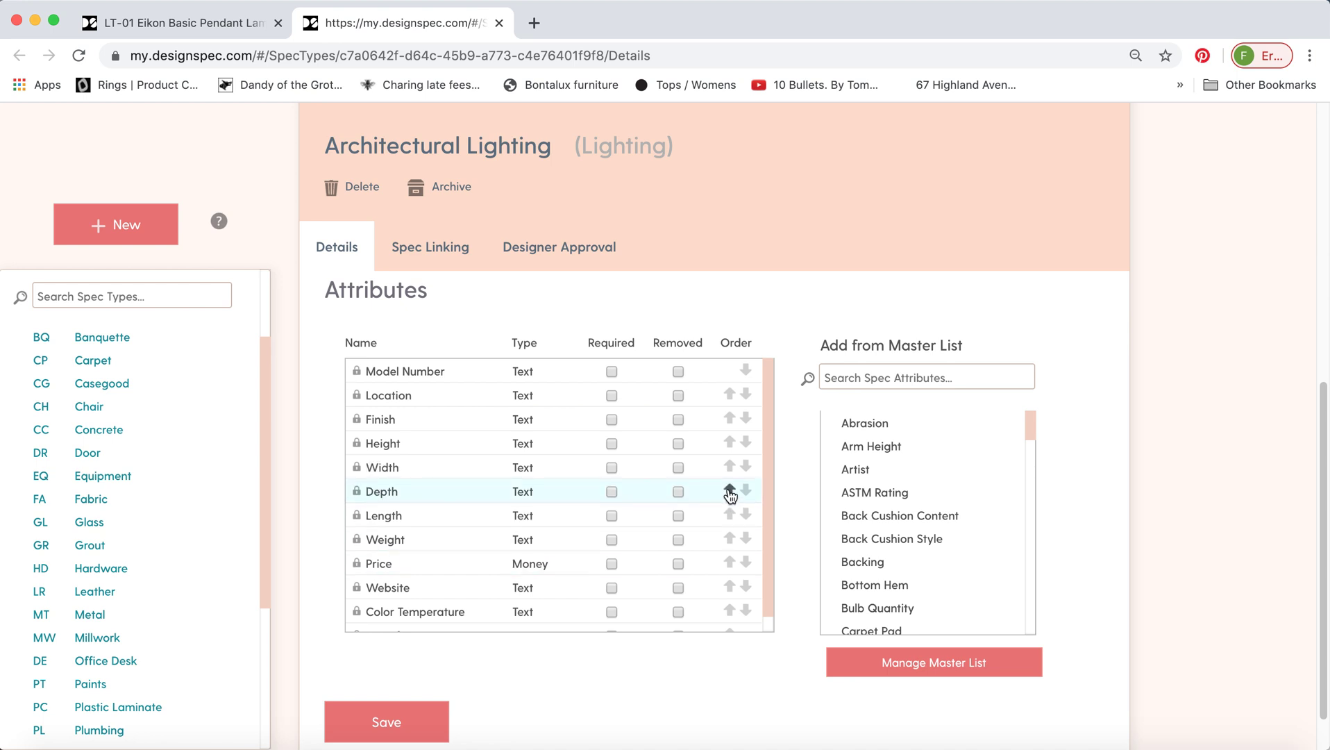
click(678, 469)
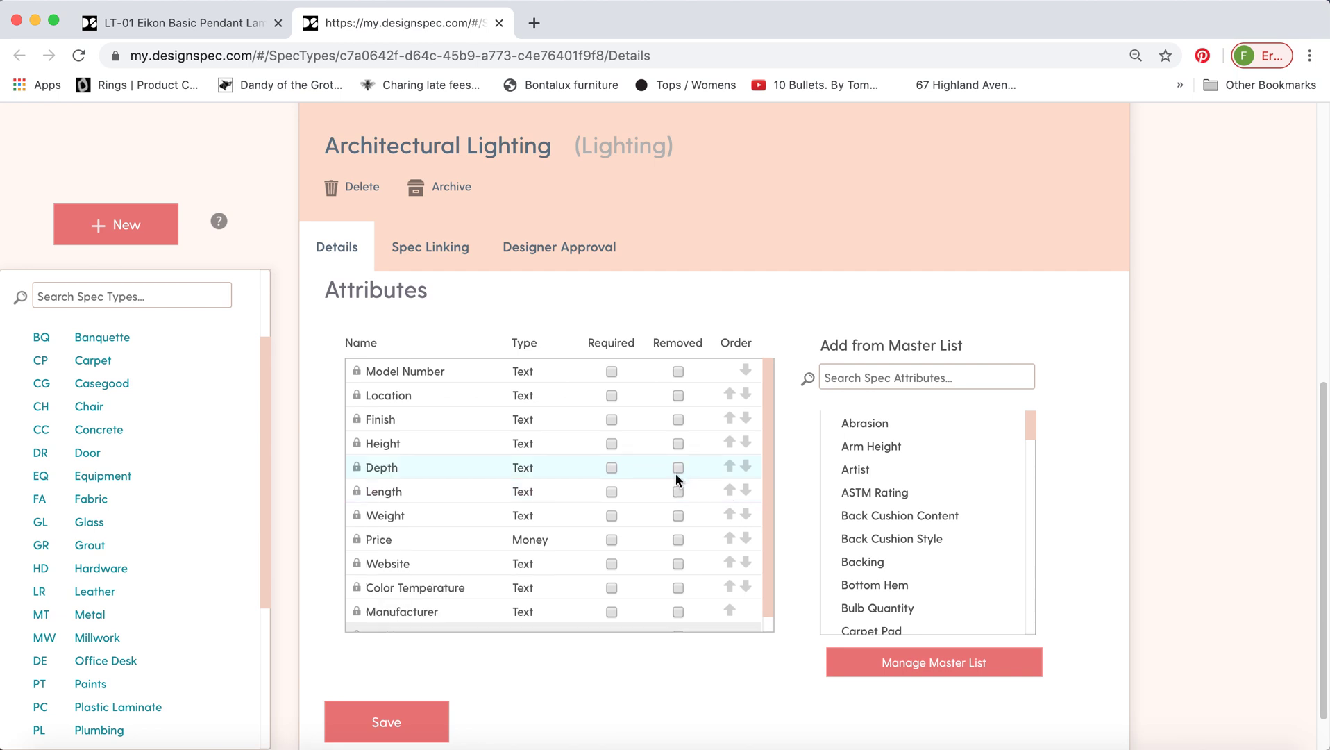
scroll(647, 540, down, 1)
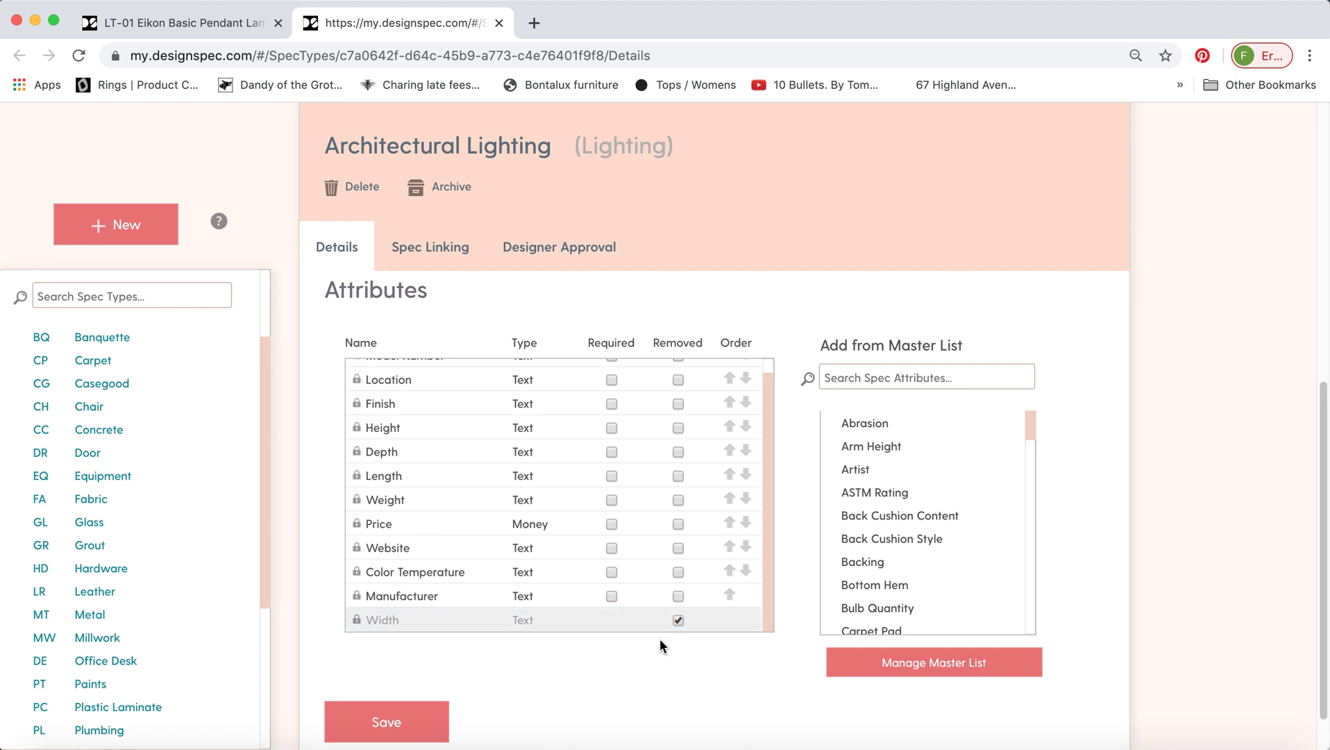
click(678, 620)
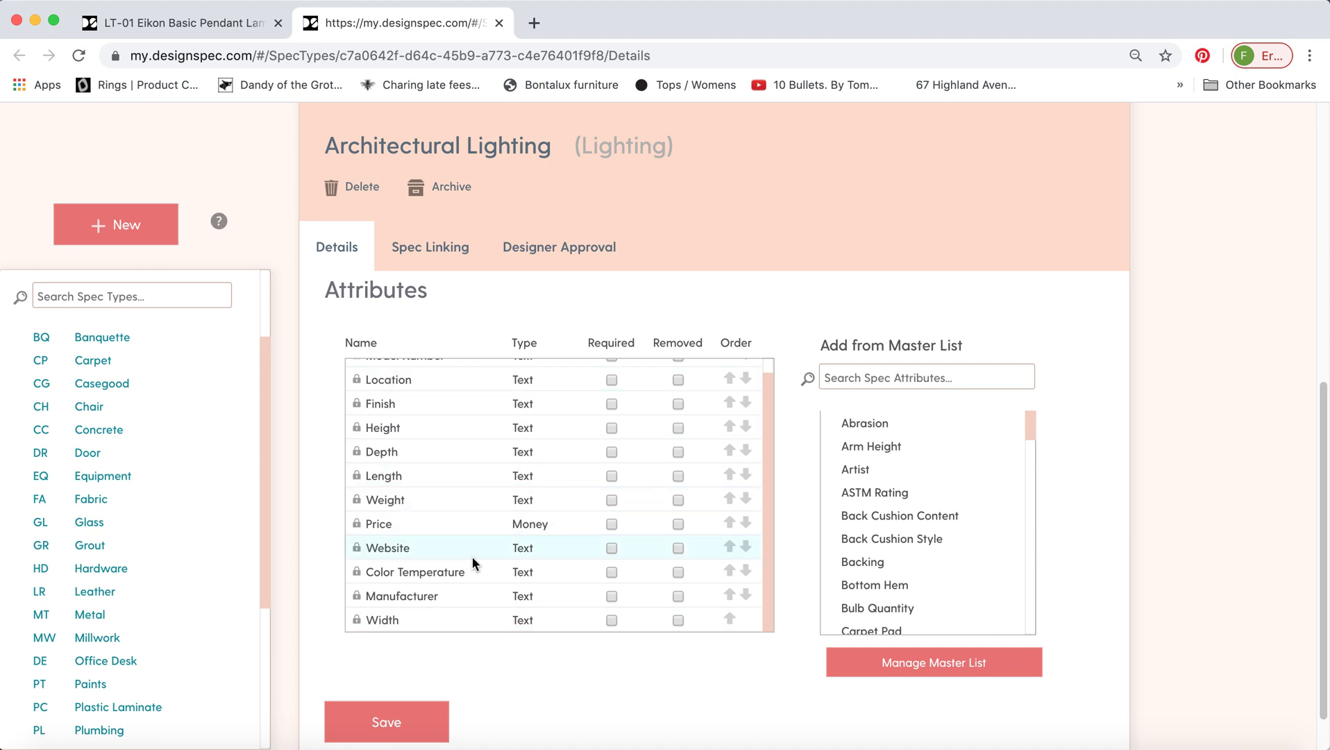
scroll(934, 504, down, 1)
- Add Cord Length from the master list and move it up four places, just above Website
scroll(934, 504, down, 5)
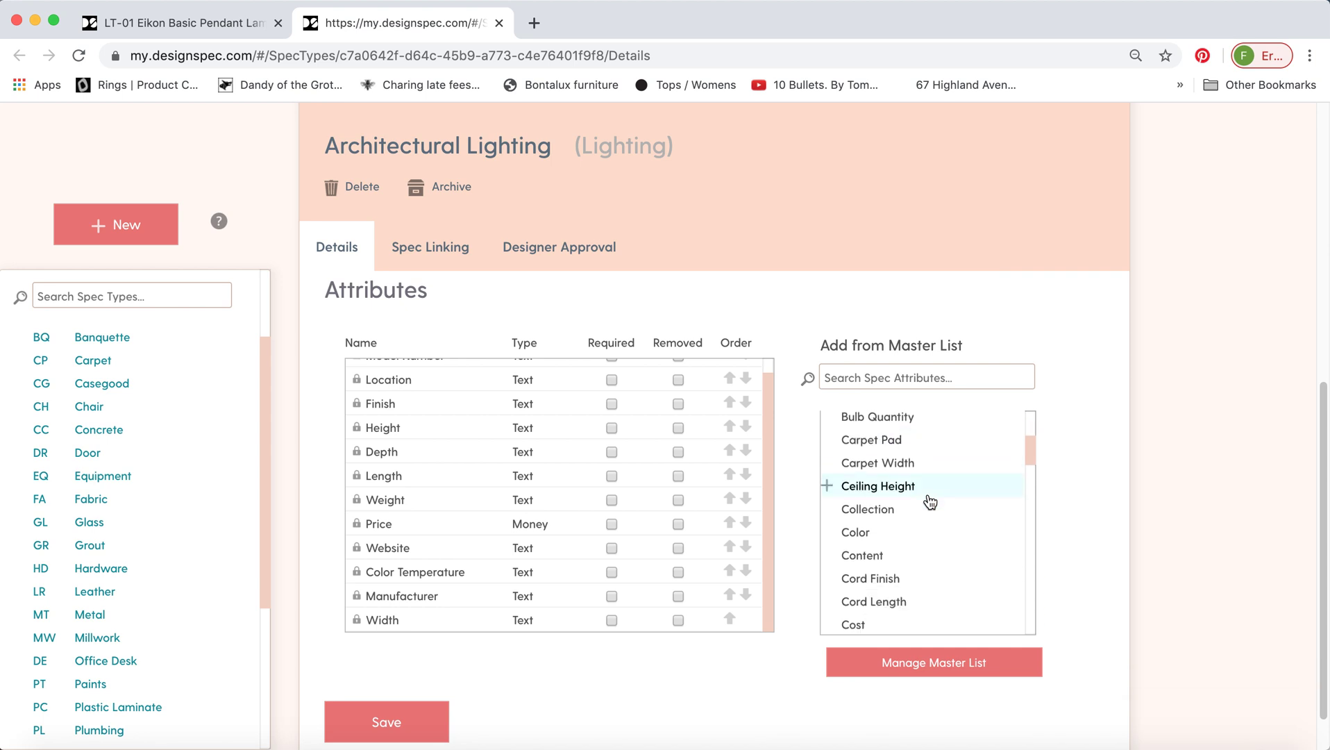
scroll(929, 500, down, 5)
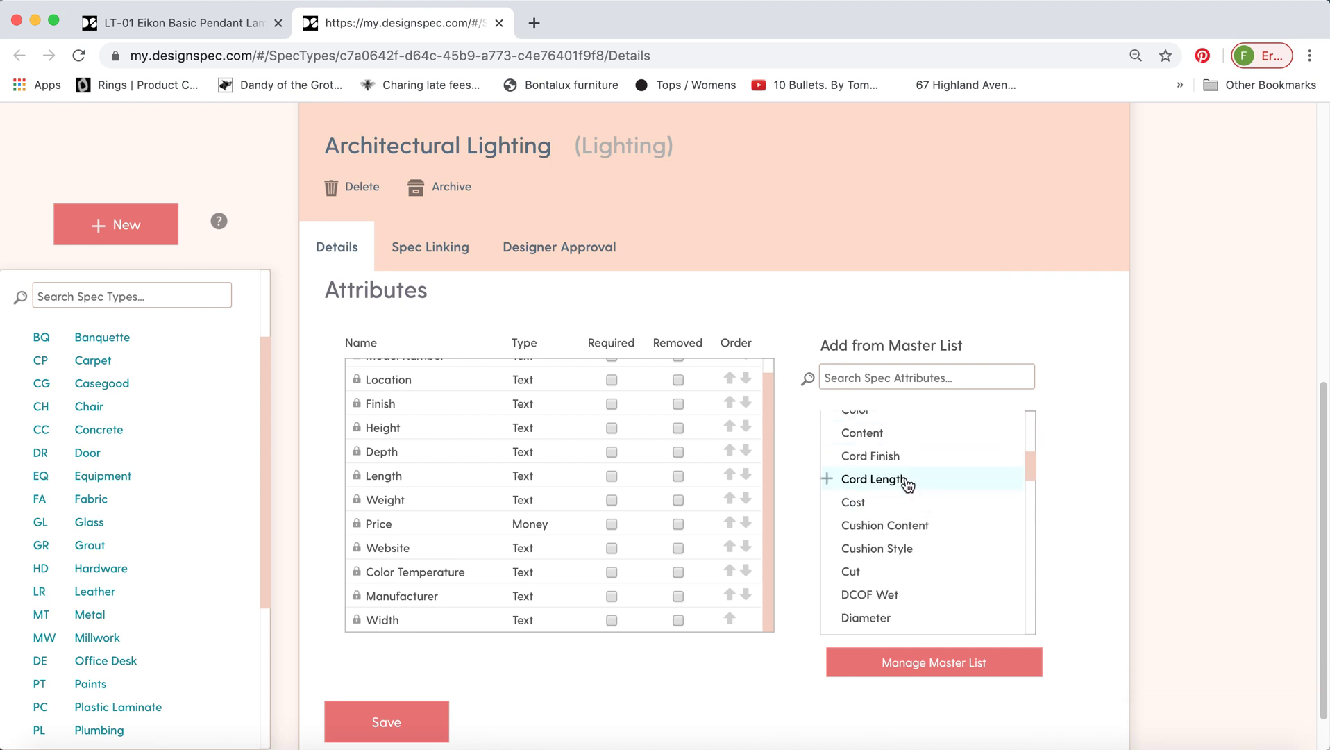
click(905, 481)
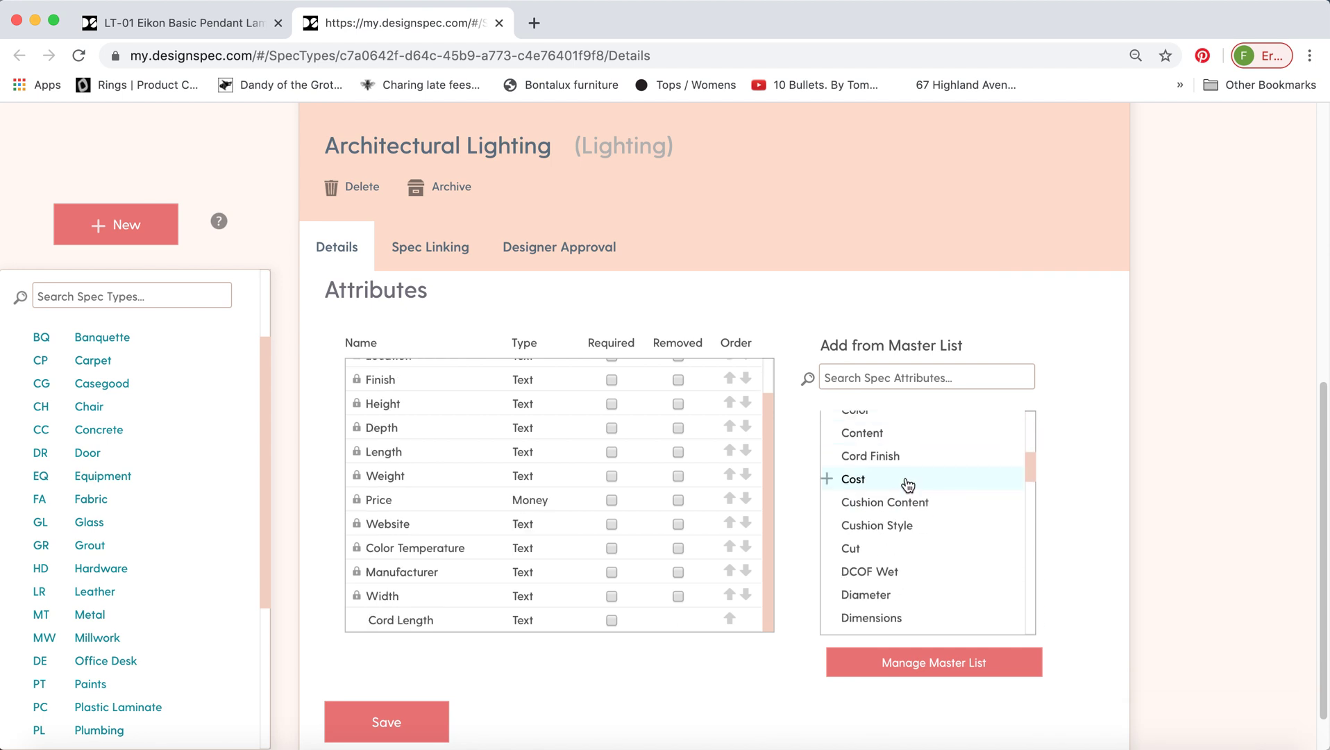
click(730, 618)
click(730, 594)
click(729, 571)
click(728, 549)
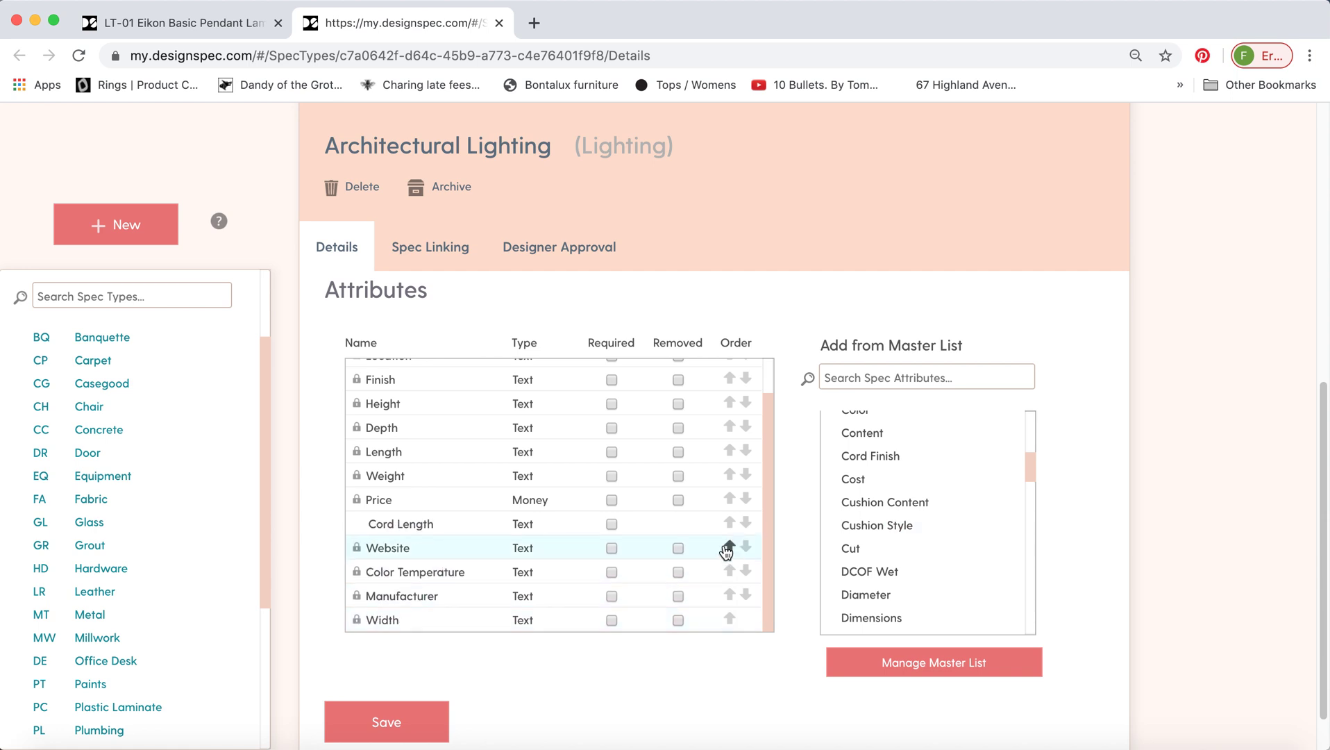
- Add the Diameter attribute, then delete it again
click(868, 595)
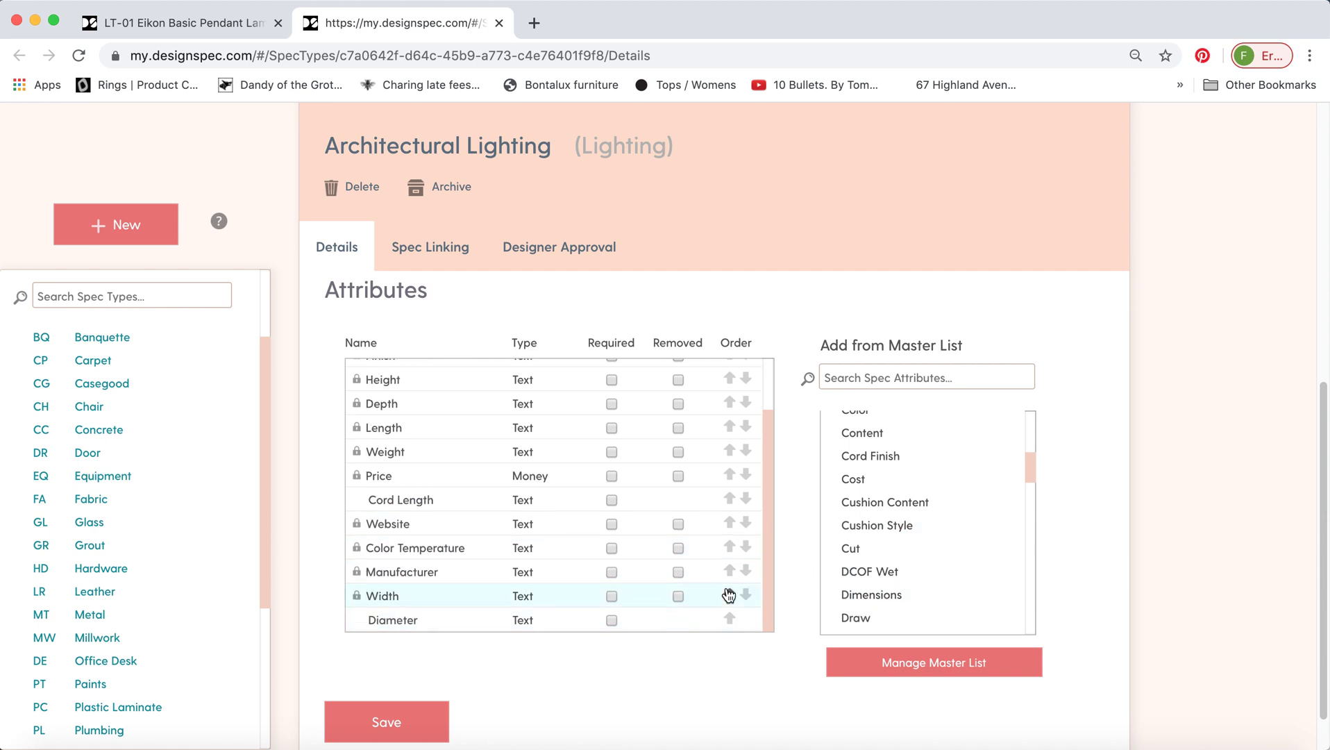
click(358, 619)
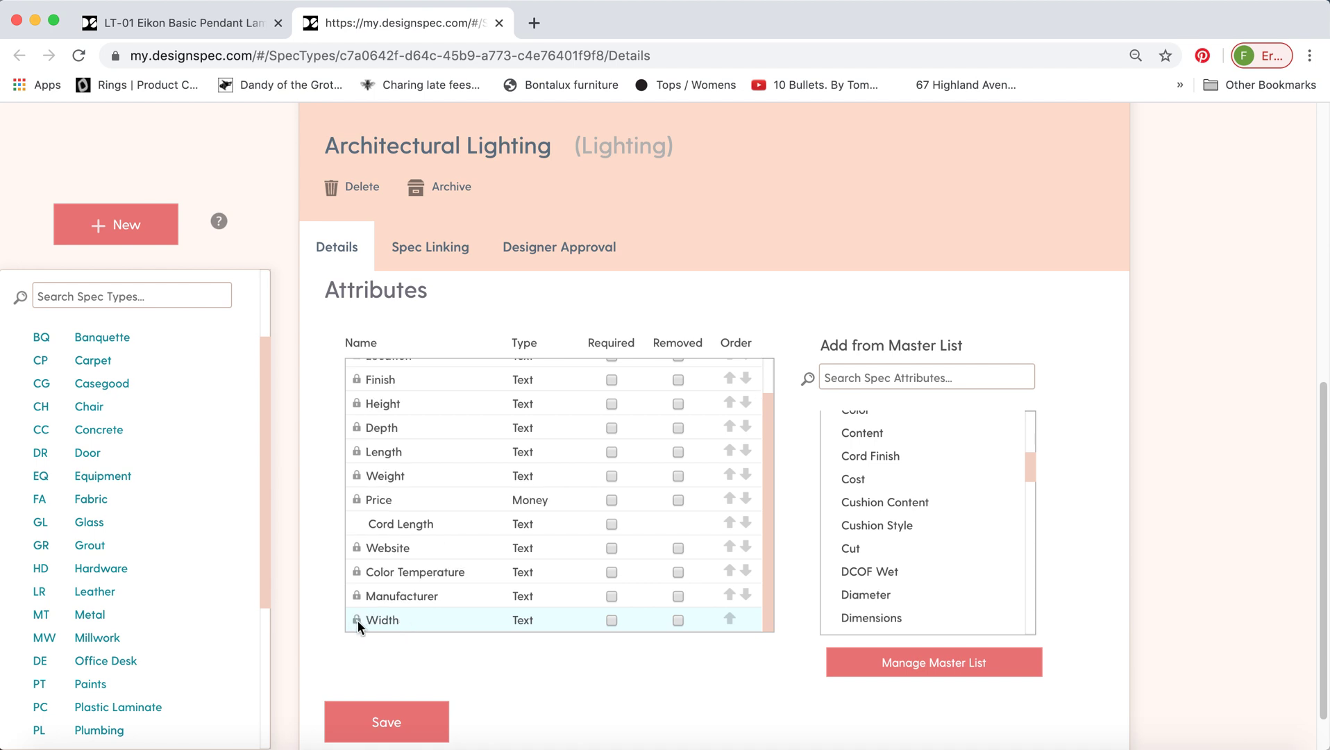
scroll(889, 527, down, 5)
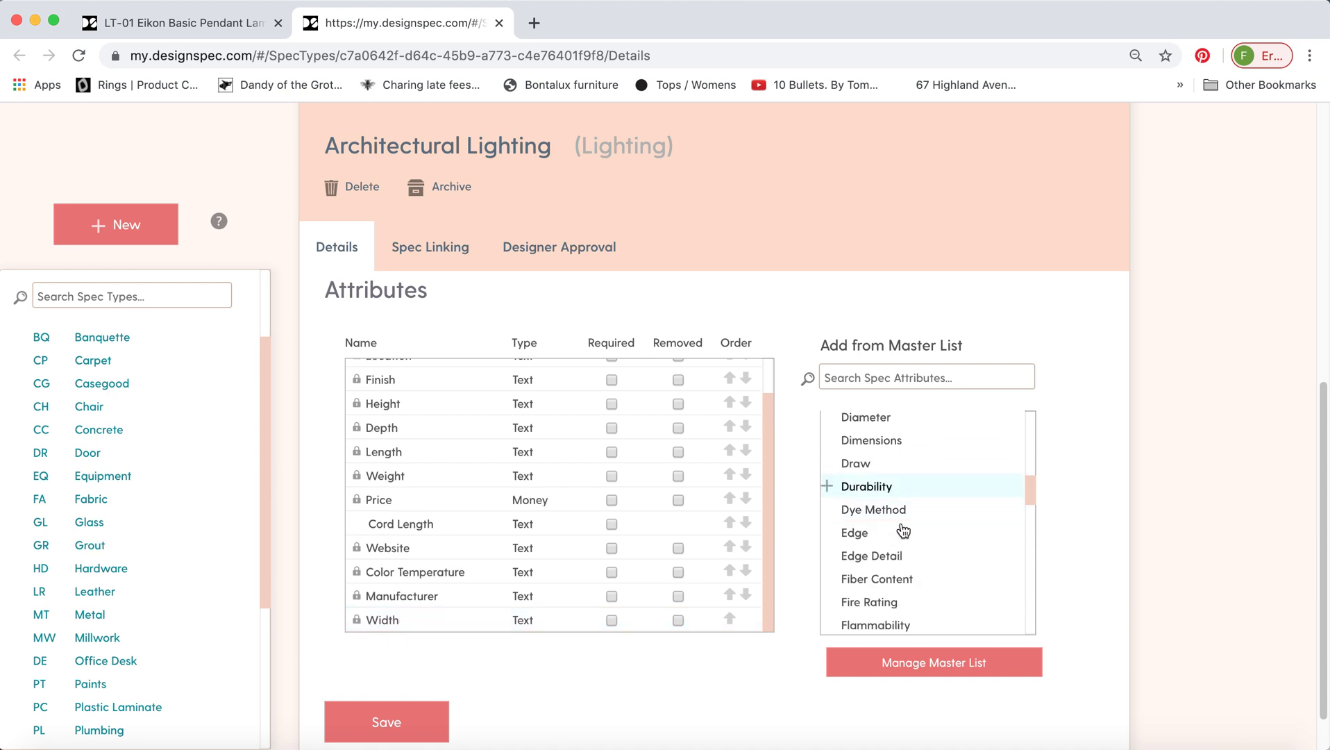
- View and close the attributes master list, show Spec Linking, then return to the LT-01 spec
click(929, 664)
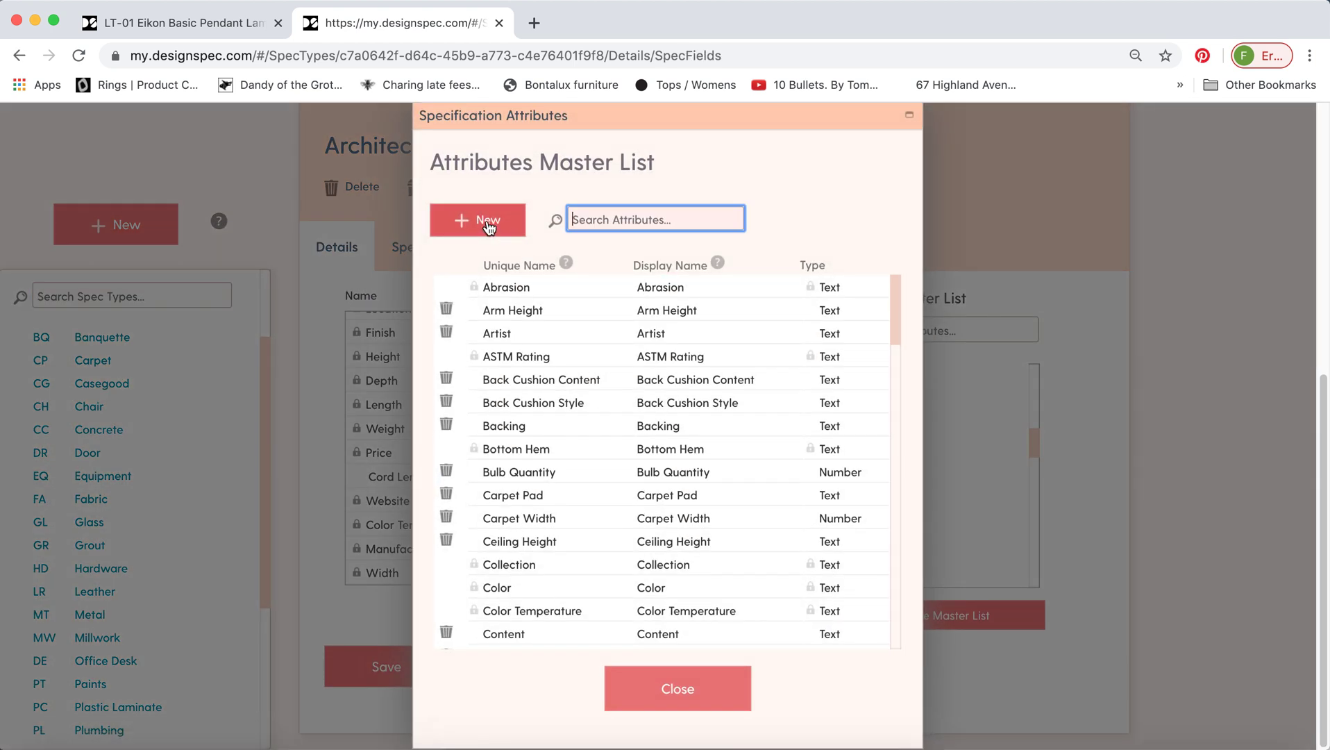
click(532, 309)
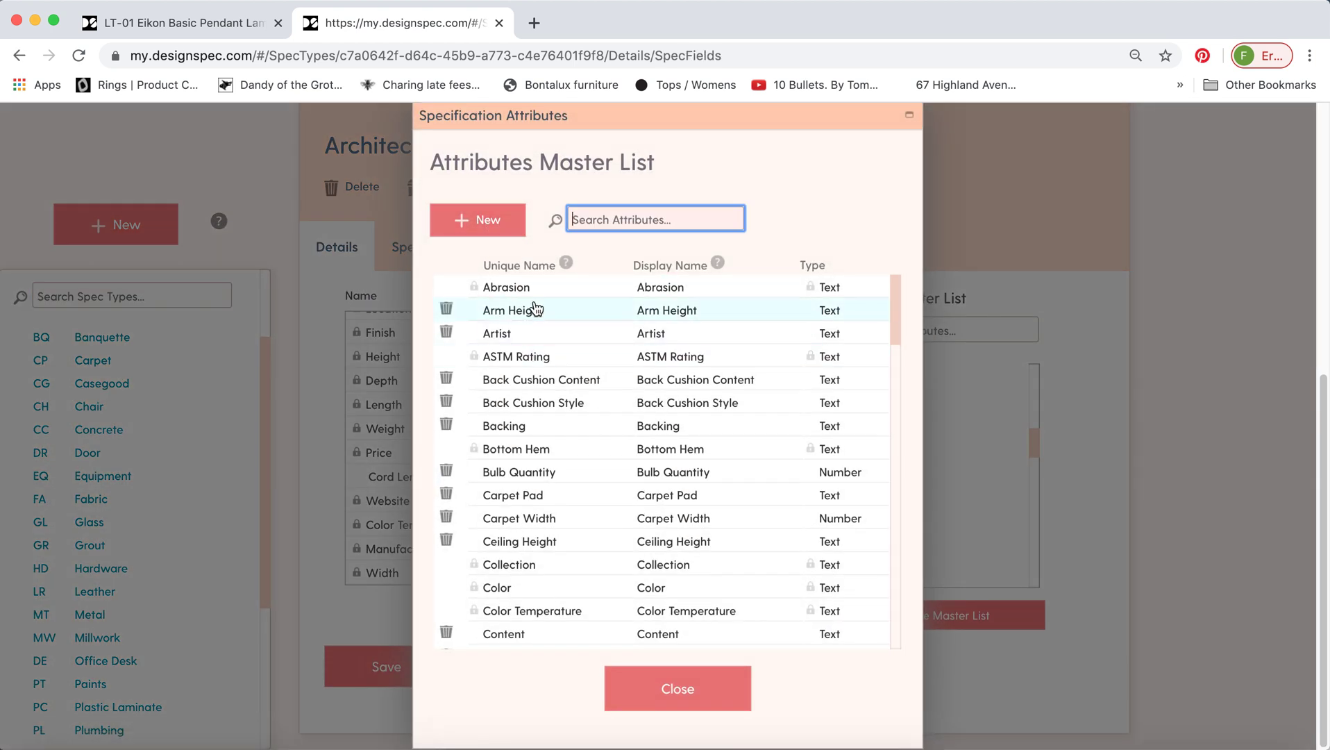
click(686, 691)
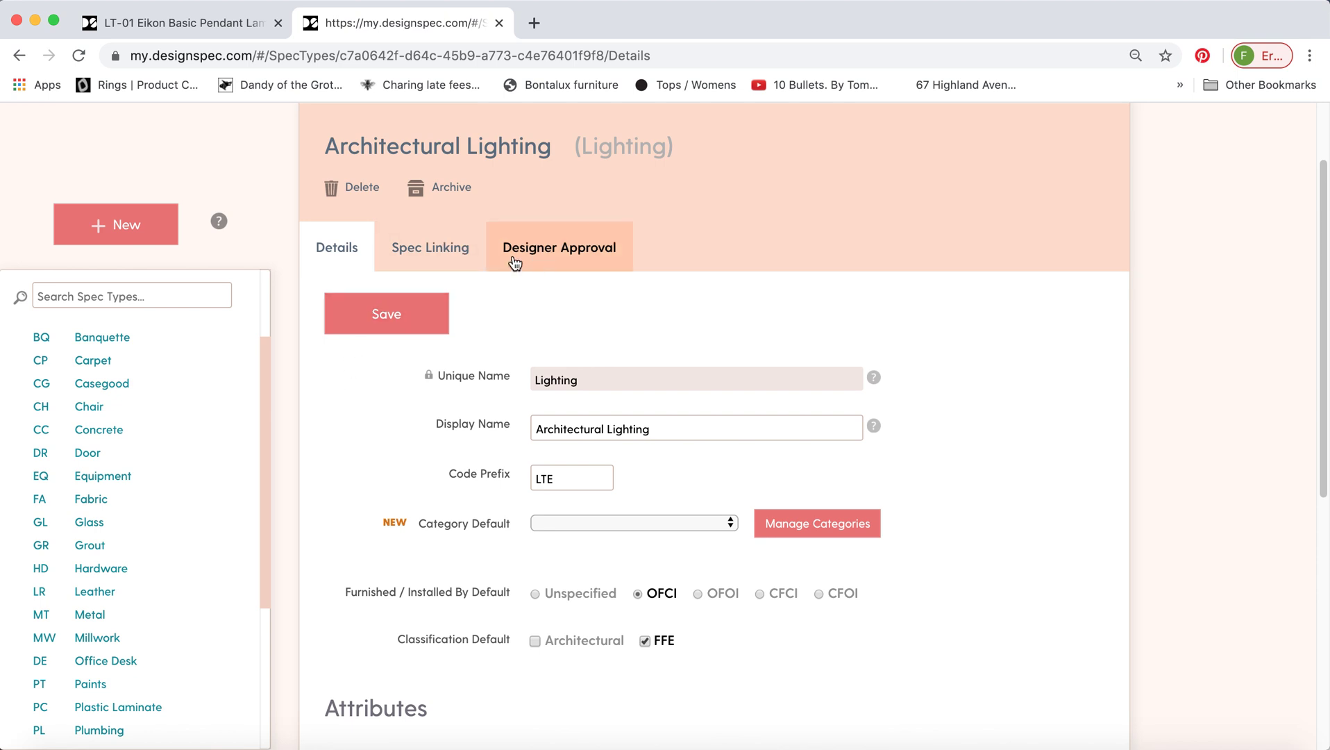
click(464, 261)
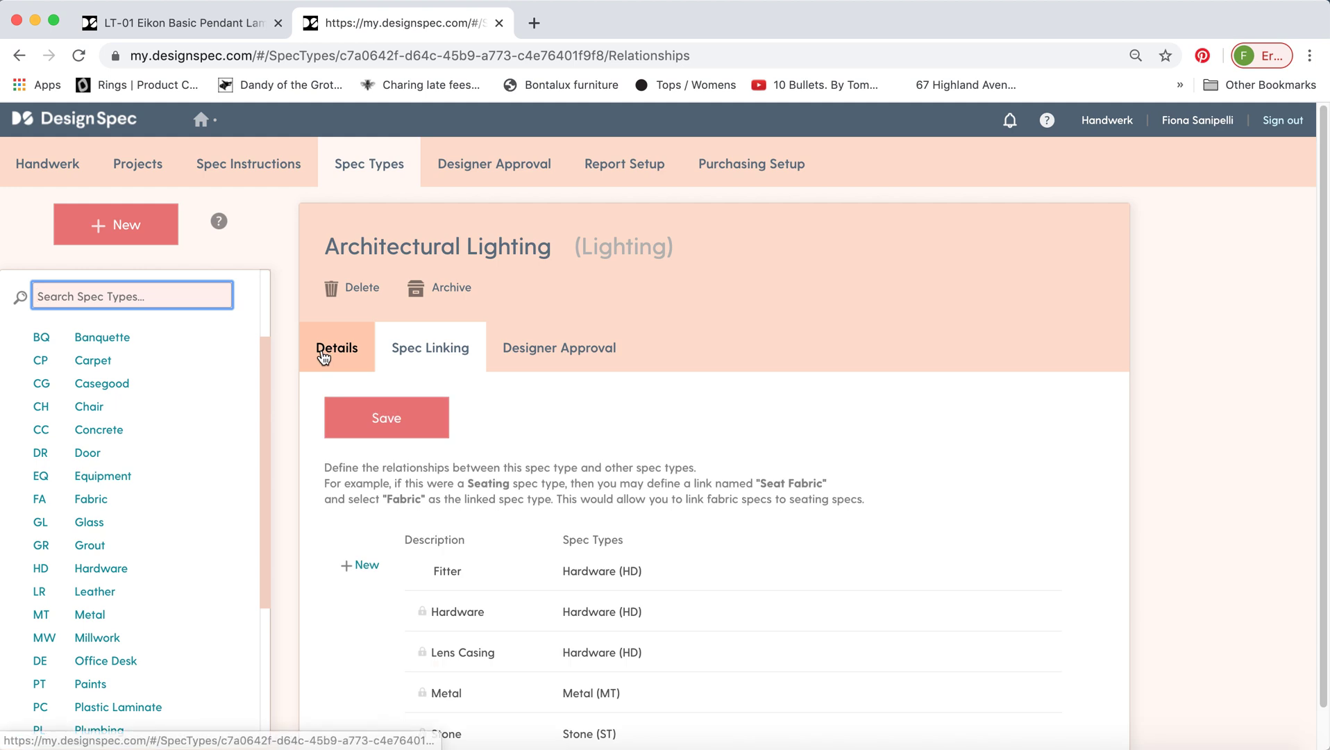
click(216, 25)
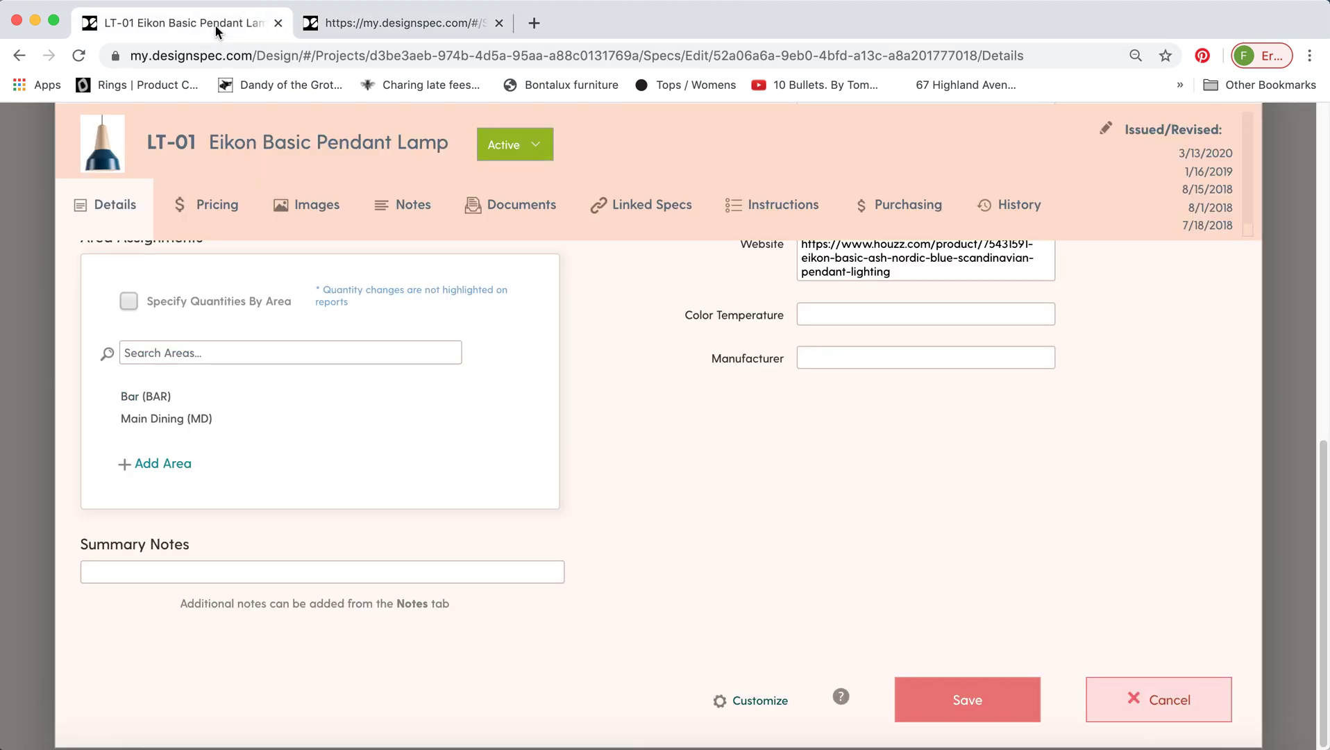
- Show the LT-01 lamp's Linked Specs and expand Hardware, then return to Architectural Lighting
scroll(598, 387, up, 2)
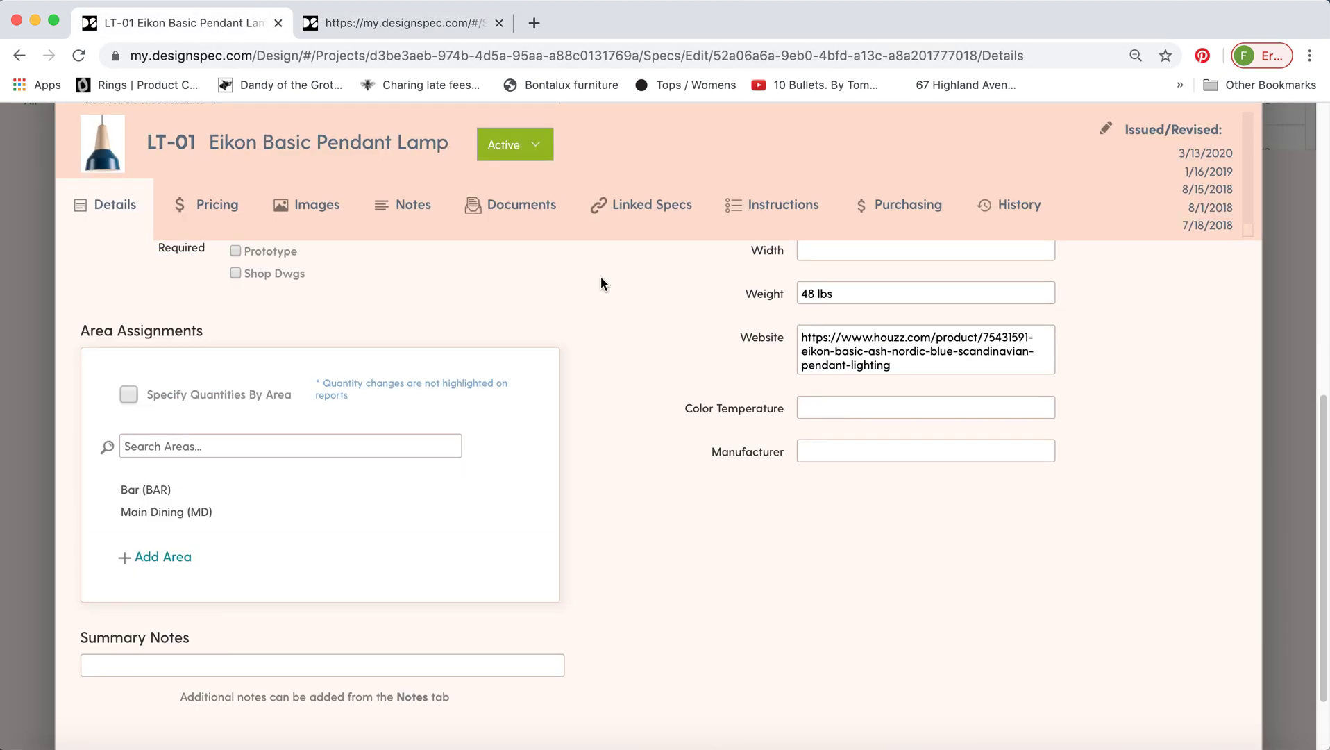
click(634, 215)
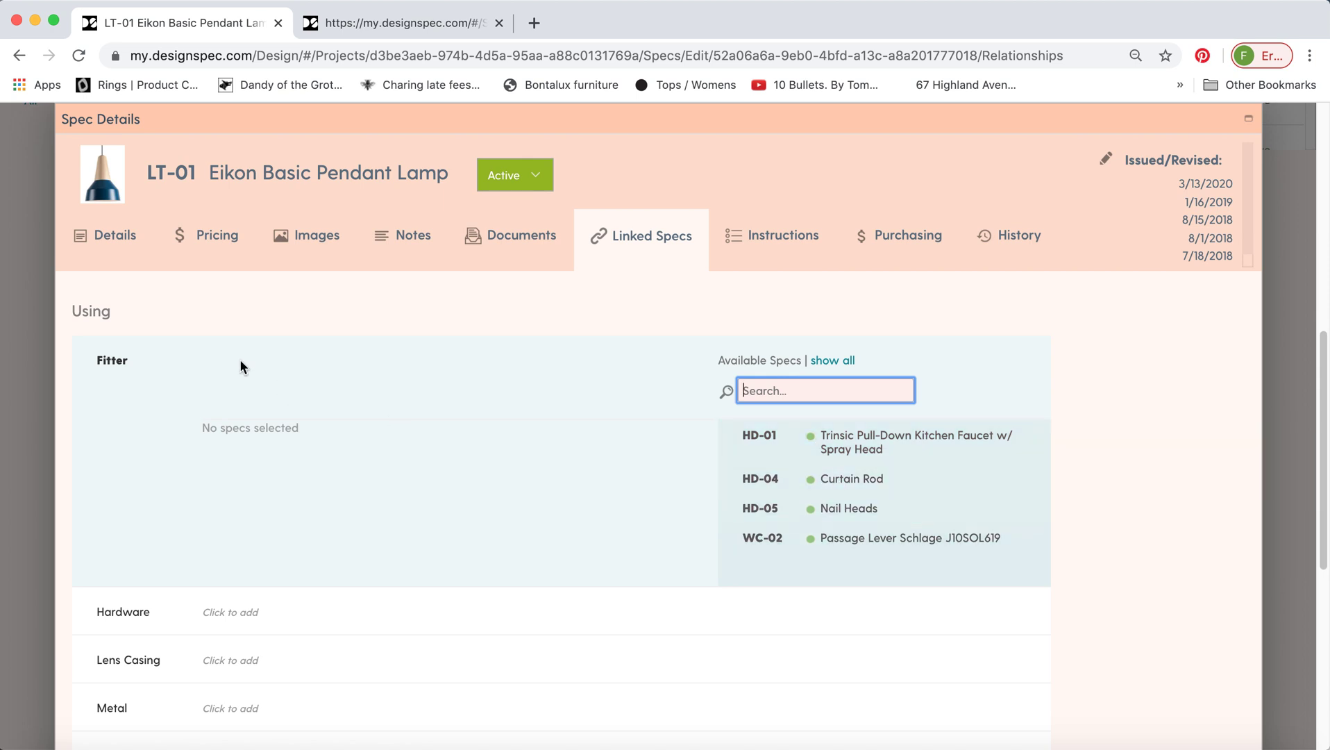
scroll(277, 499, down, 1)
click(233, 555)
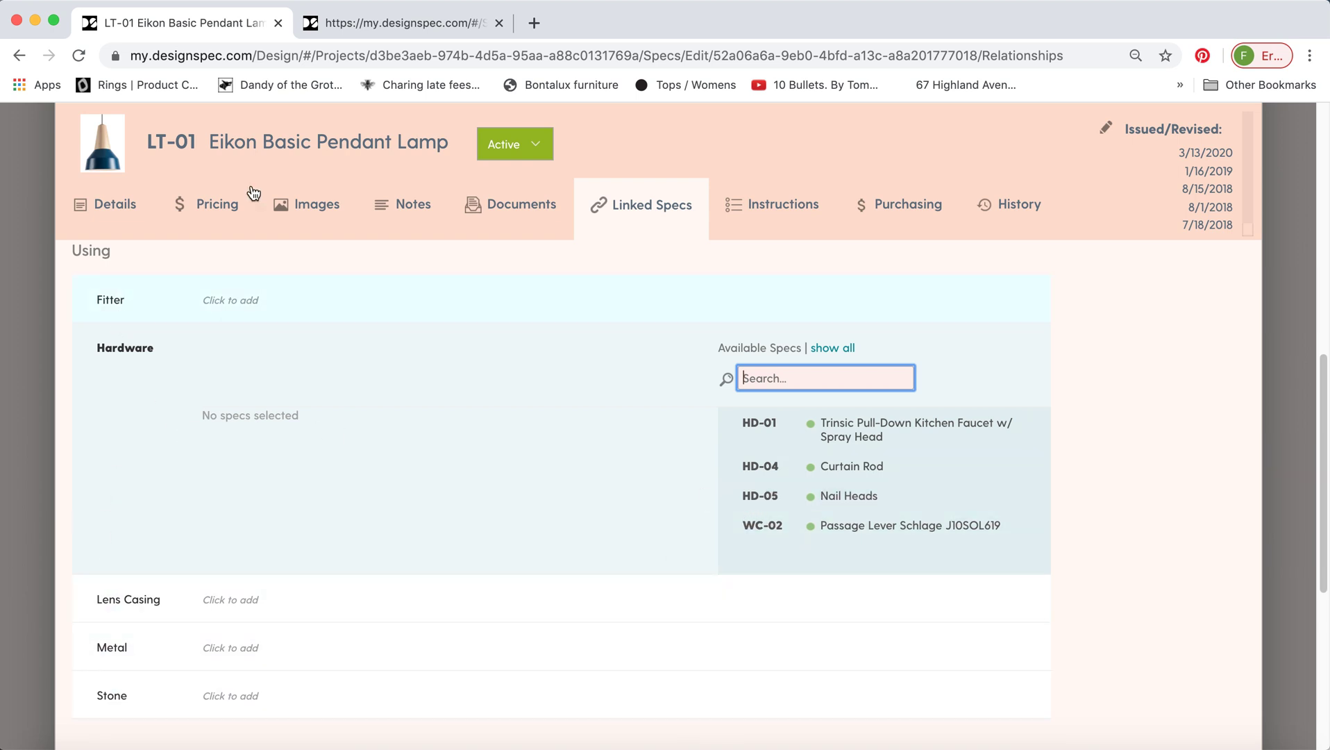
click(338, 20)
- Add Metal (MT) to the Hardware link's available types
click(284, 381)
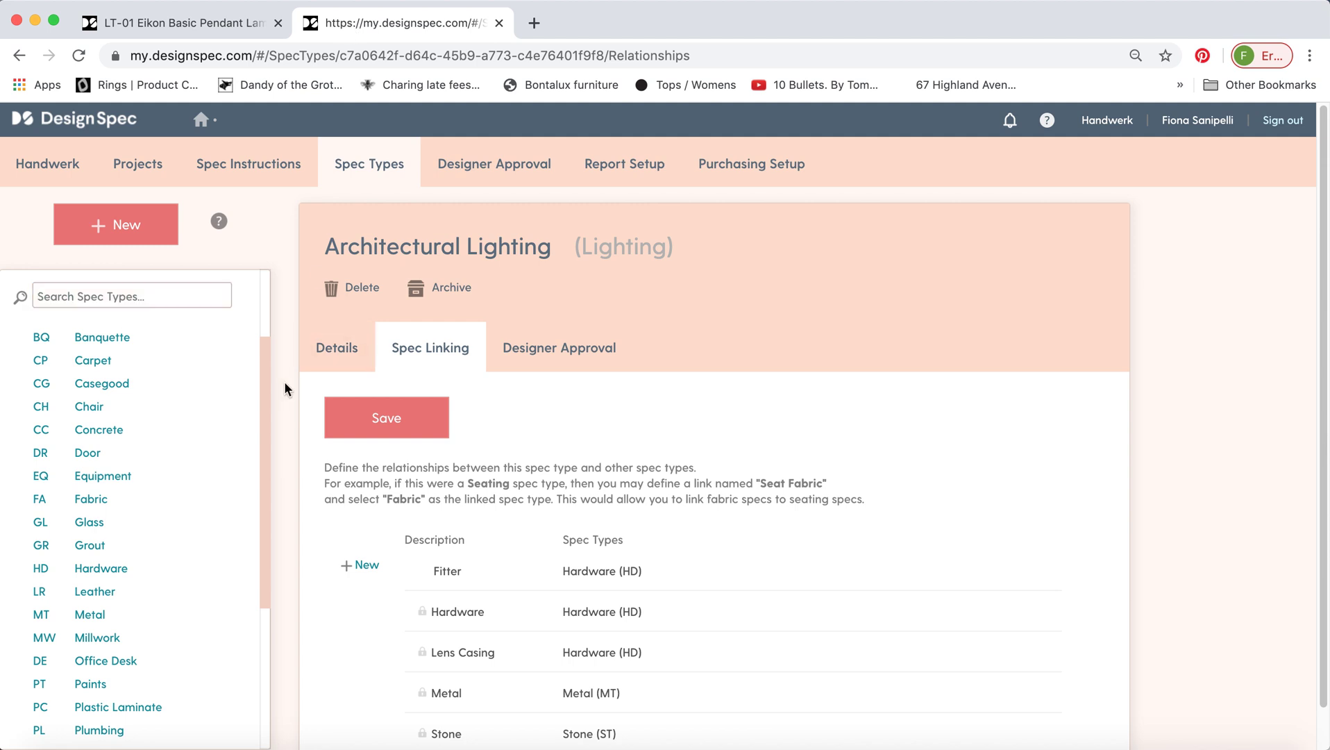
scroll(284, 381, down, 1)
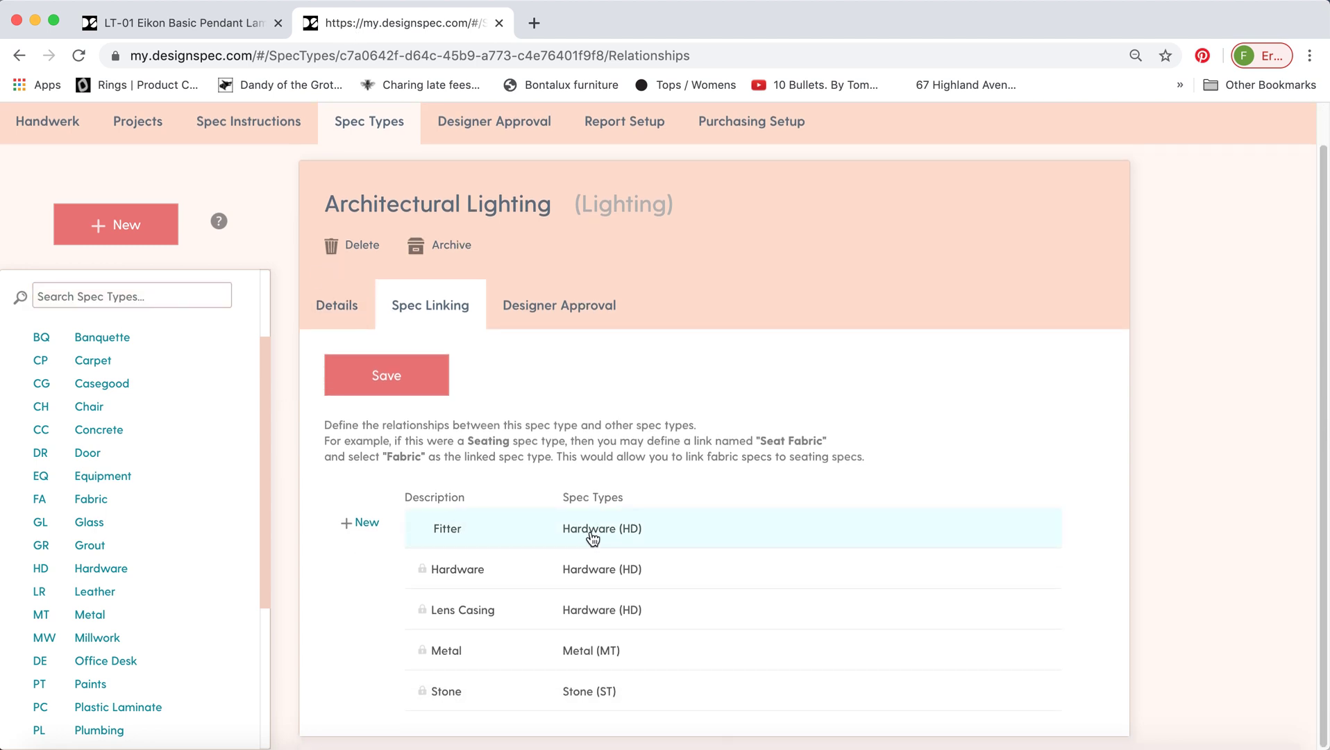
click(530, 538)
scroll(361, 562, down, 2)
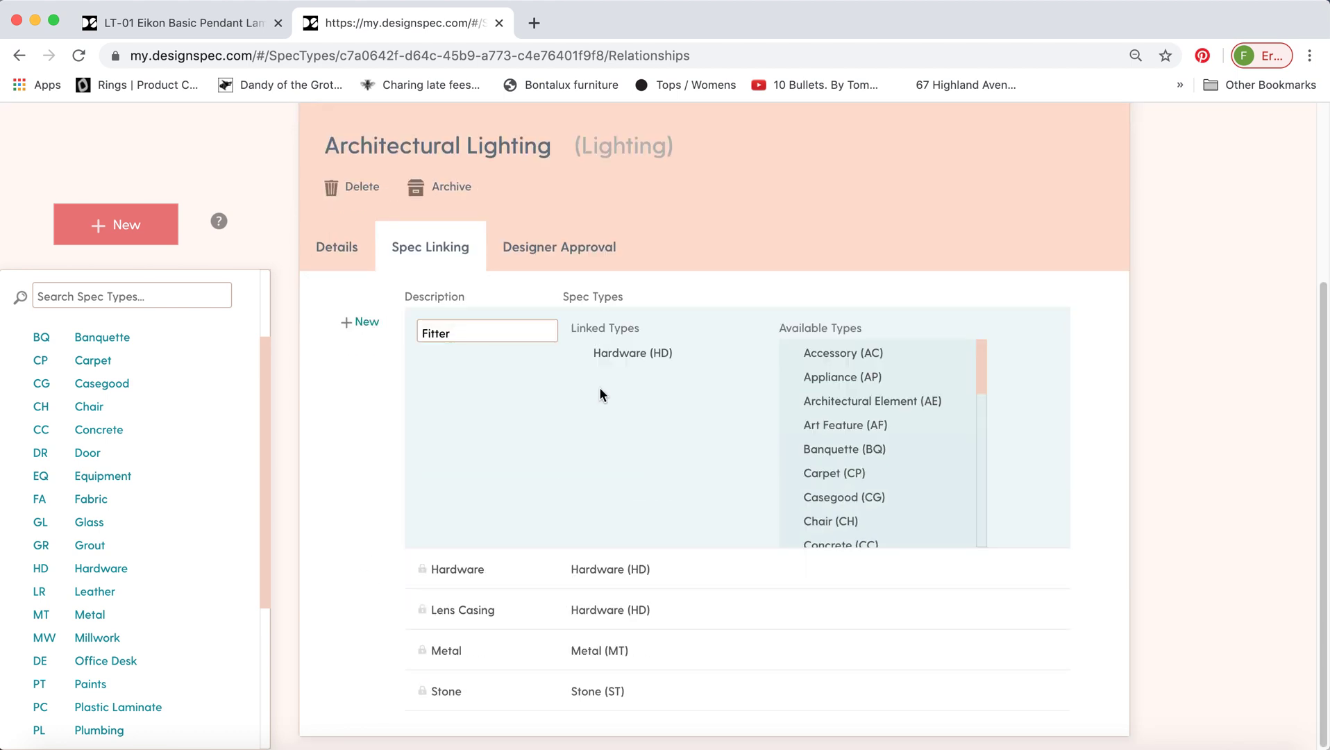
scroll(844, 443, down, 3)
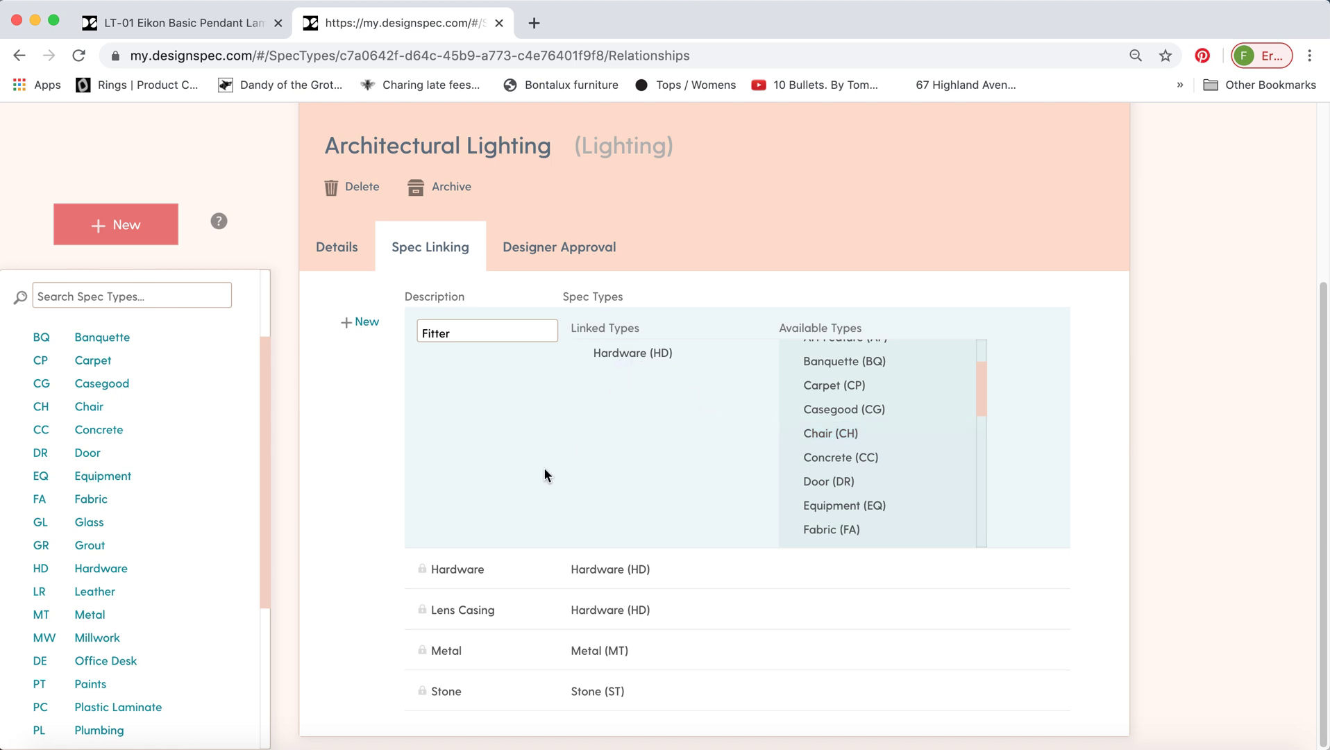
click(475, 569)
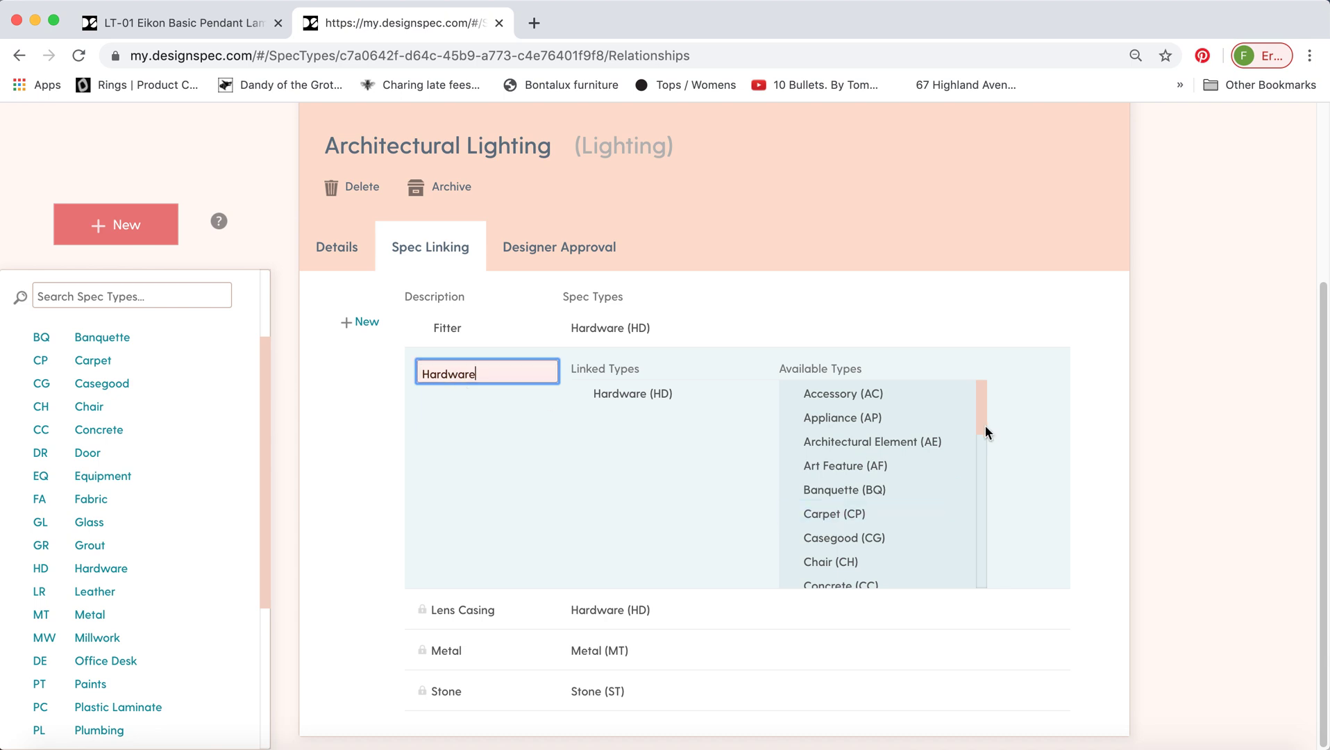
drag(985, 426, 980, 502)
click(858, 387)
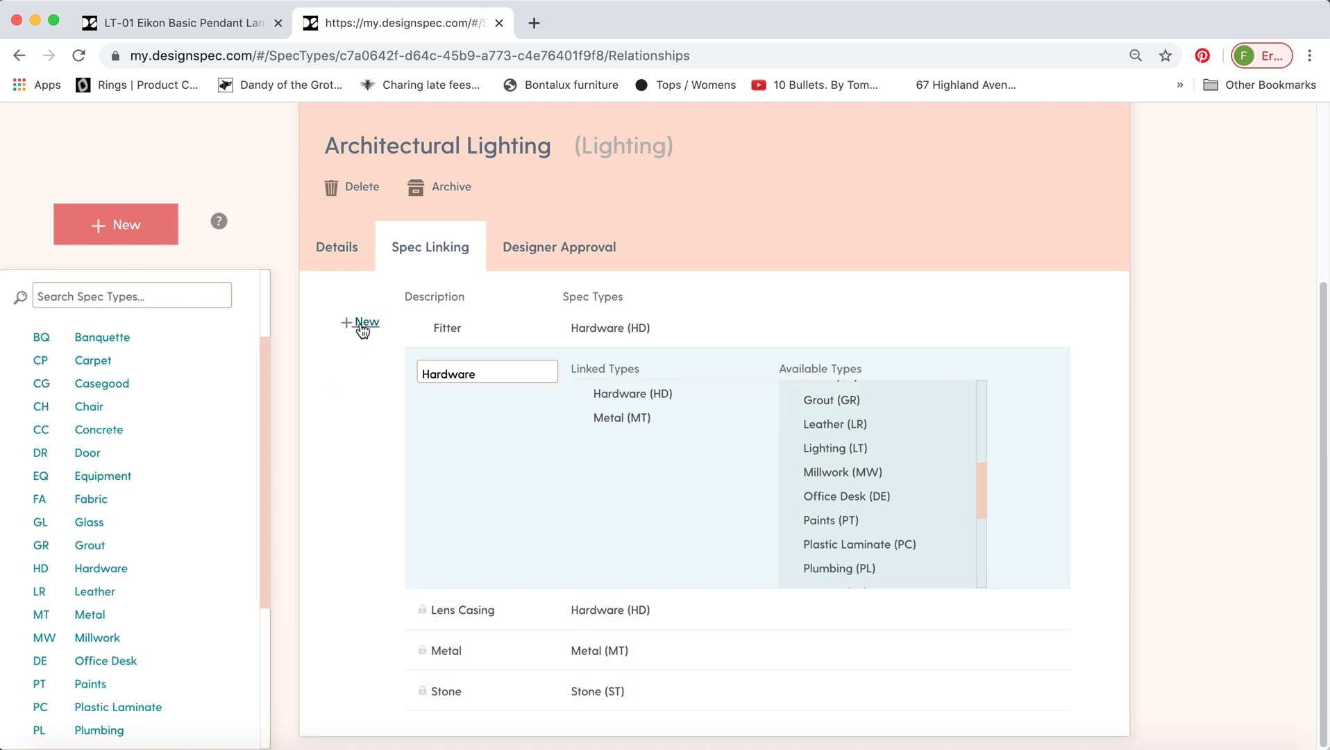
- Edit the Hardware link's description and bring up the Designer Approval options
click(448, 374)
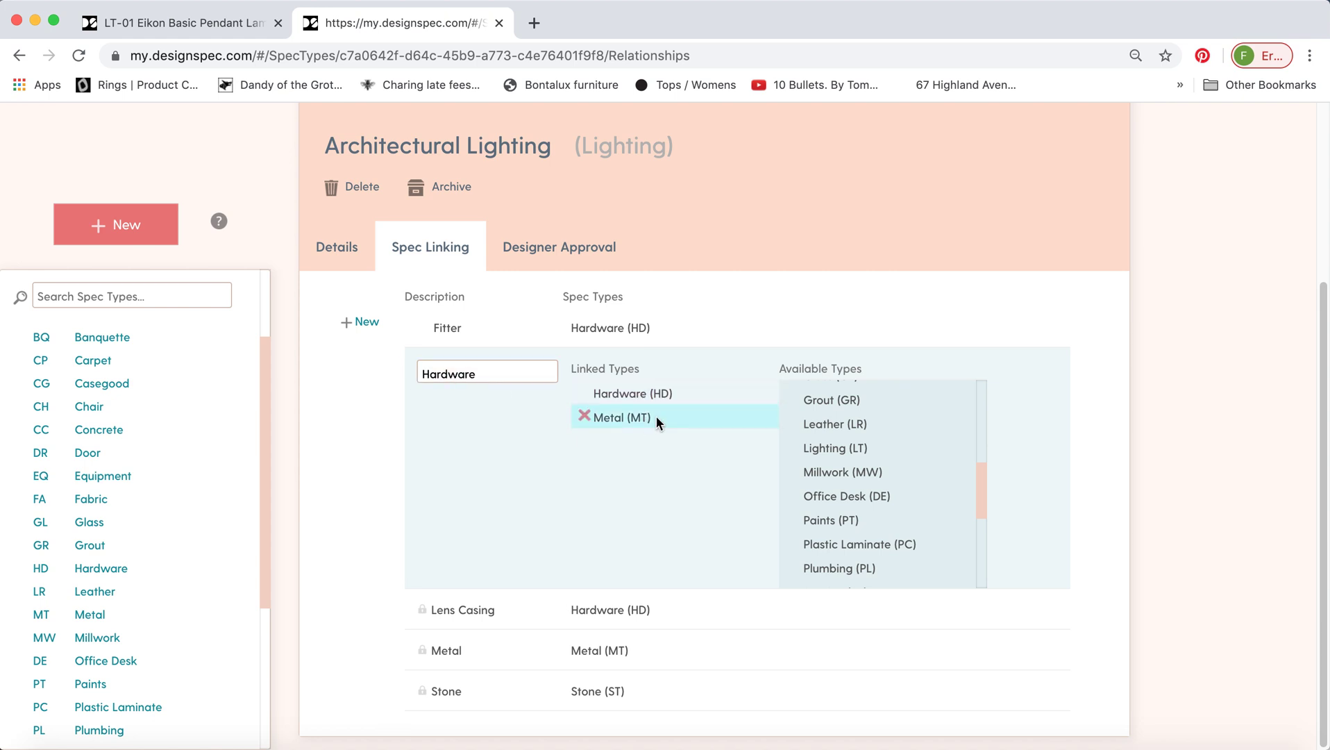
scroll(377, 408, up, 3)
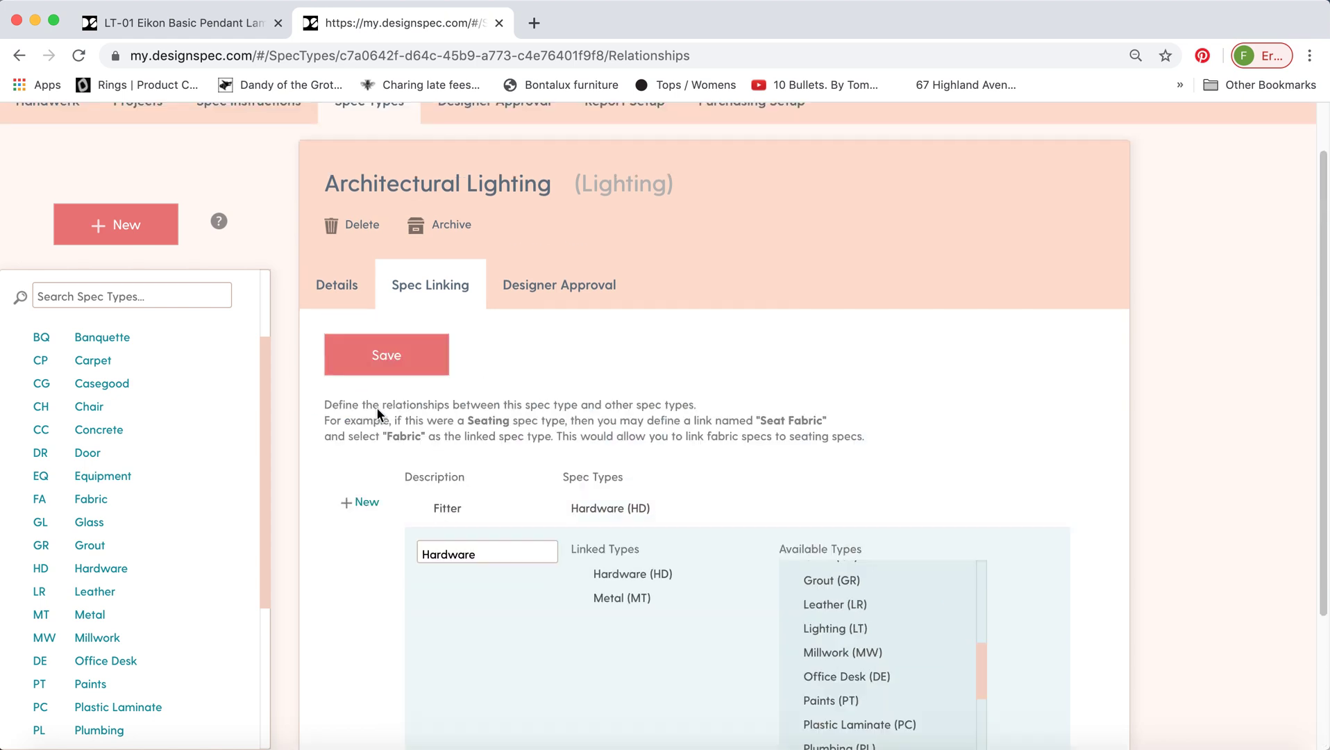
click(535, 287)
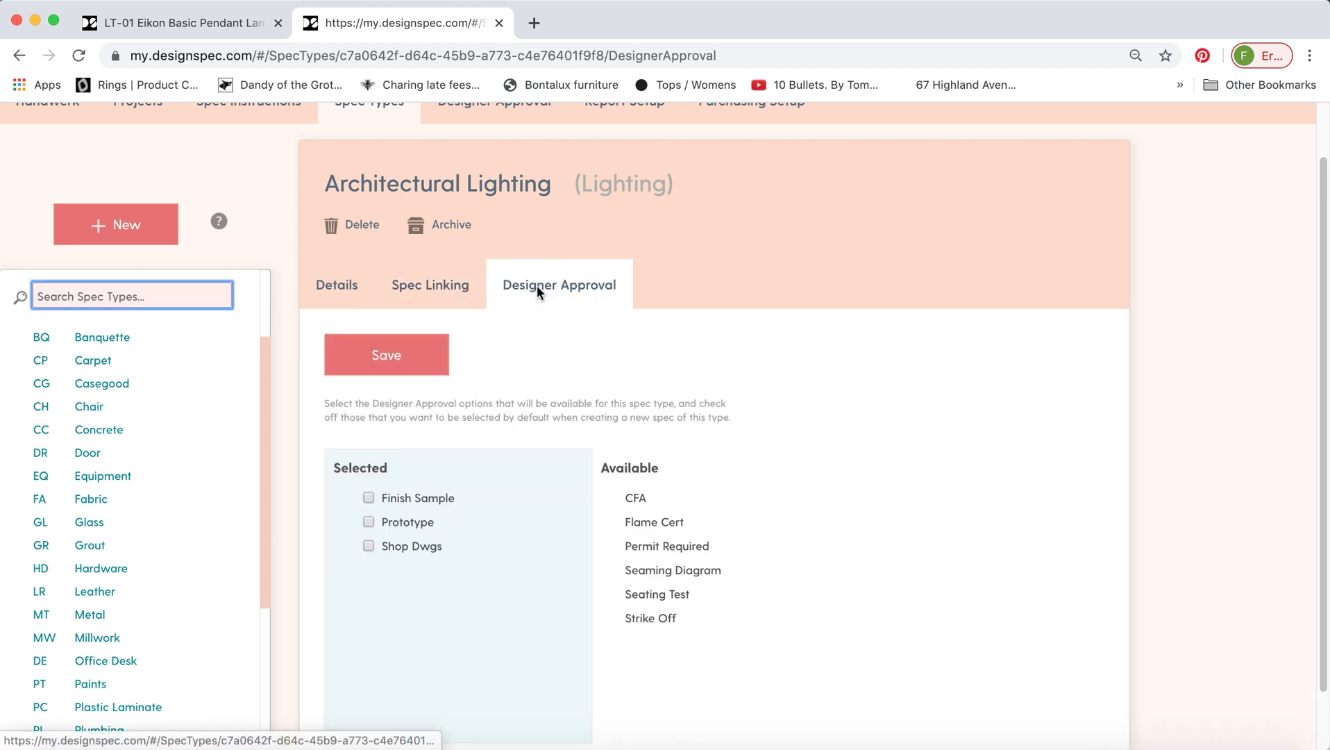
- Switch to the LT-01 lamp spec and scroll through its details form
click(222, 21)
click(125, 203)
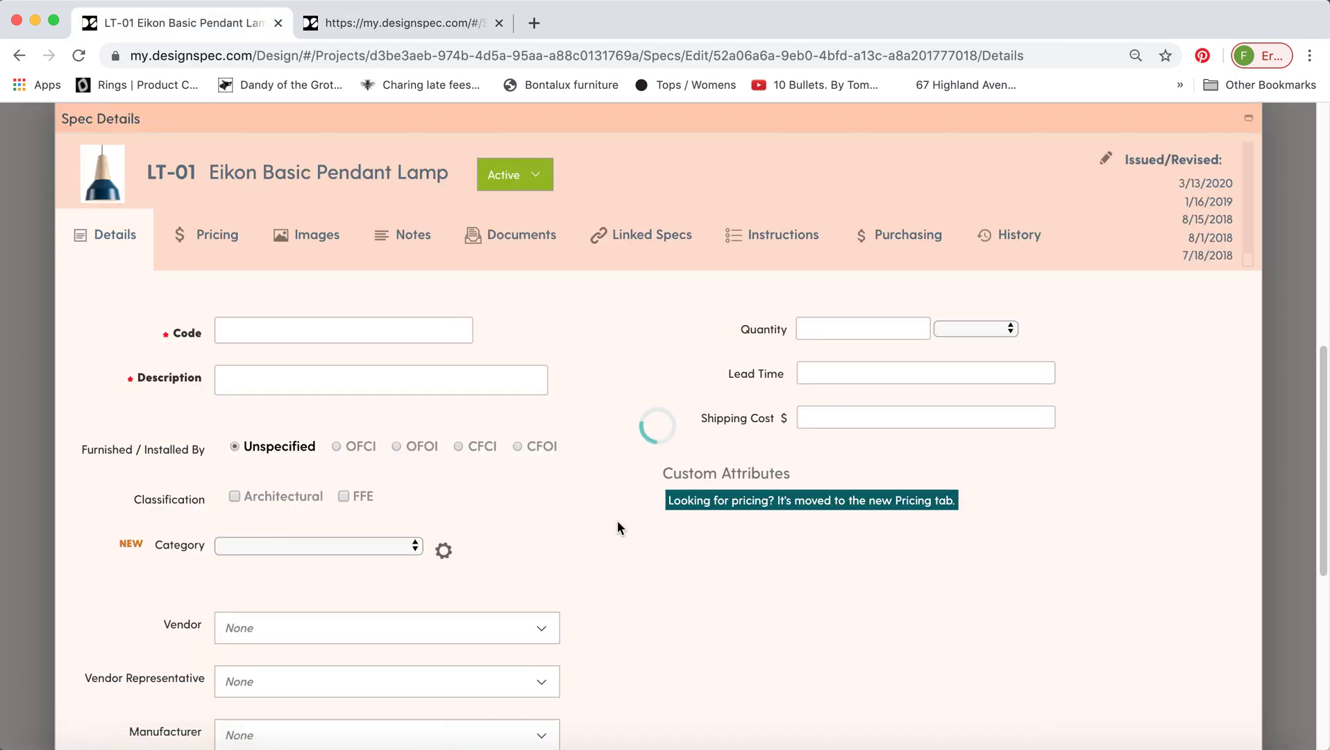
scroll(591, 522, down, 5)
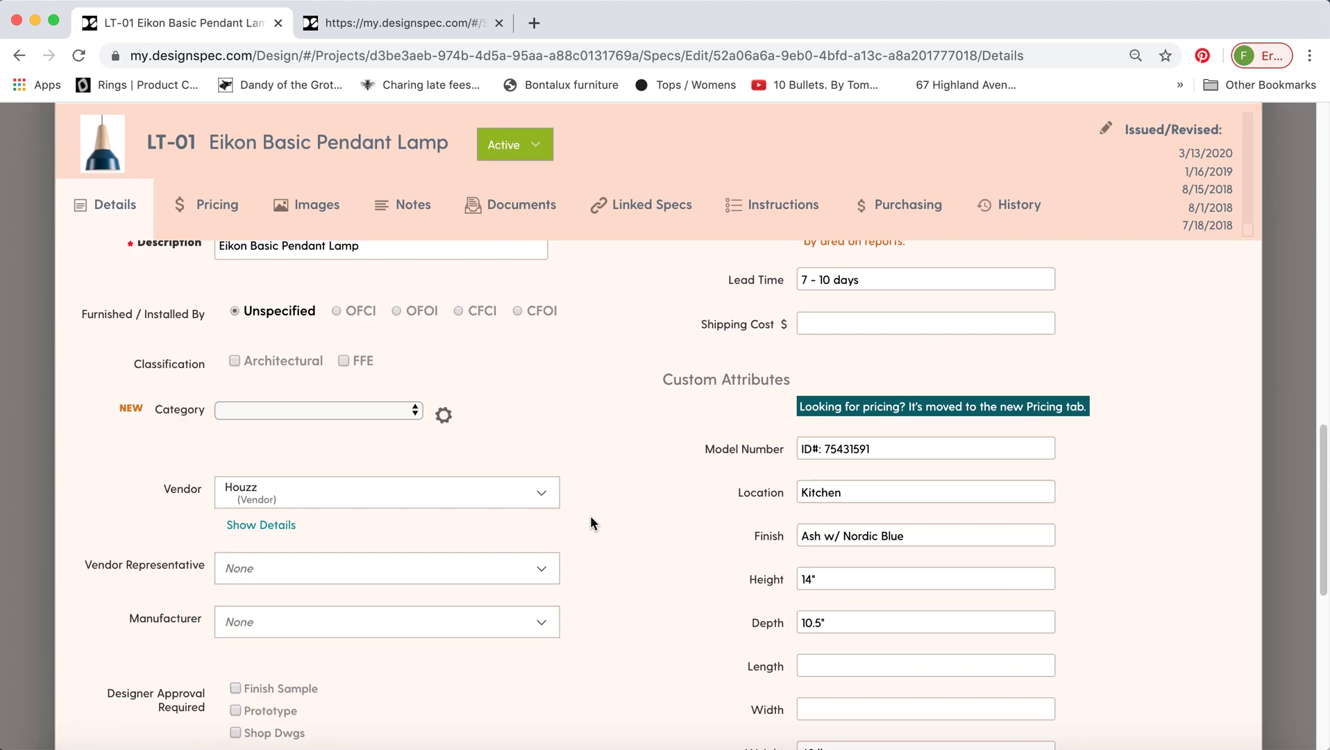
scroll(590, 515, down, 2)
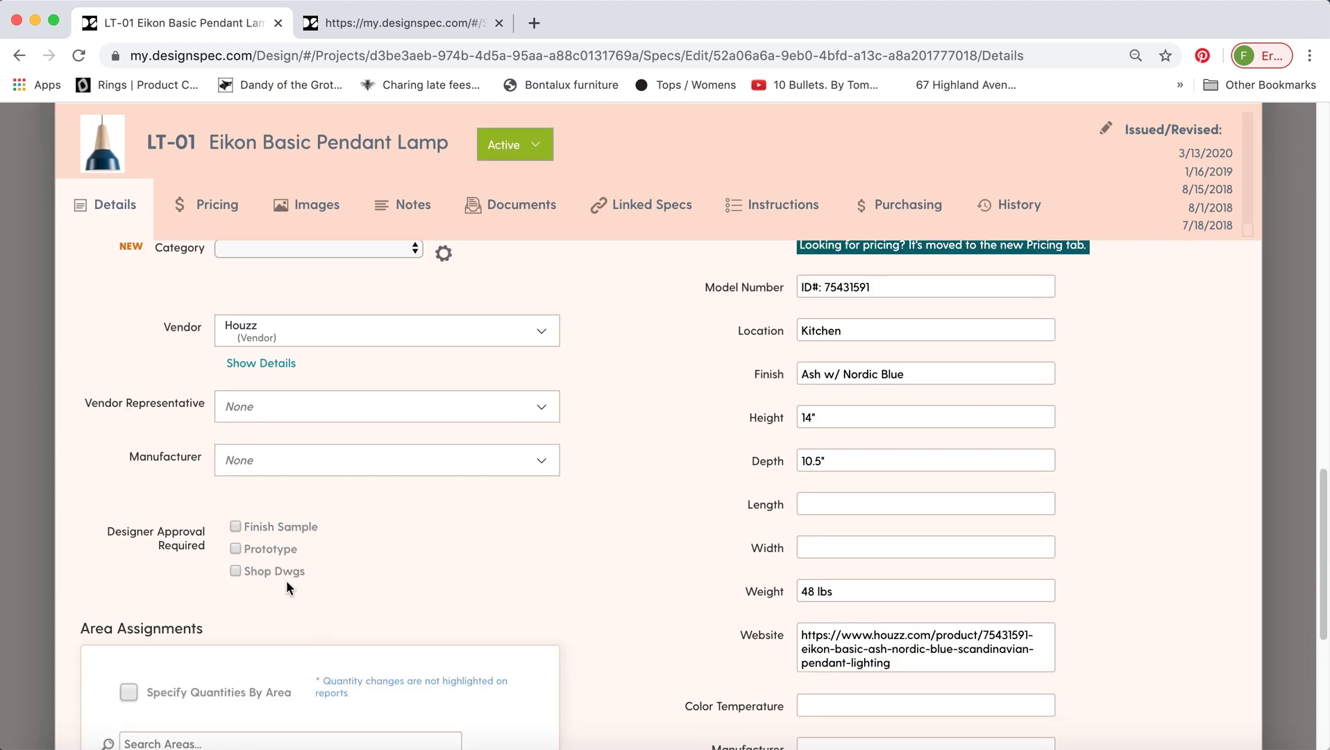
- Add Strike Off to Architectural Lighting's chosen approvals, then remove it again
click(397, 21)
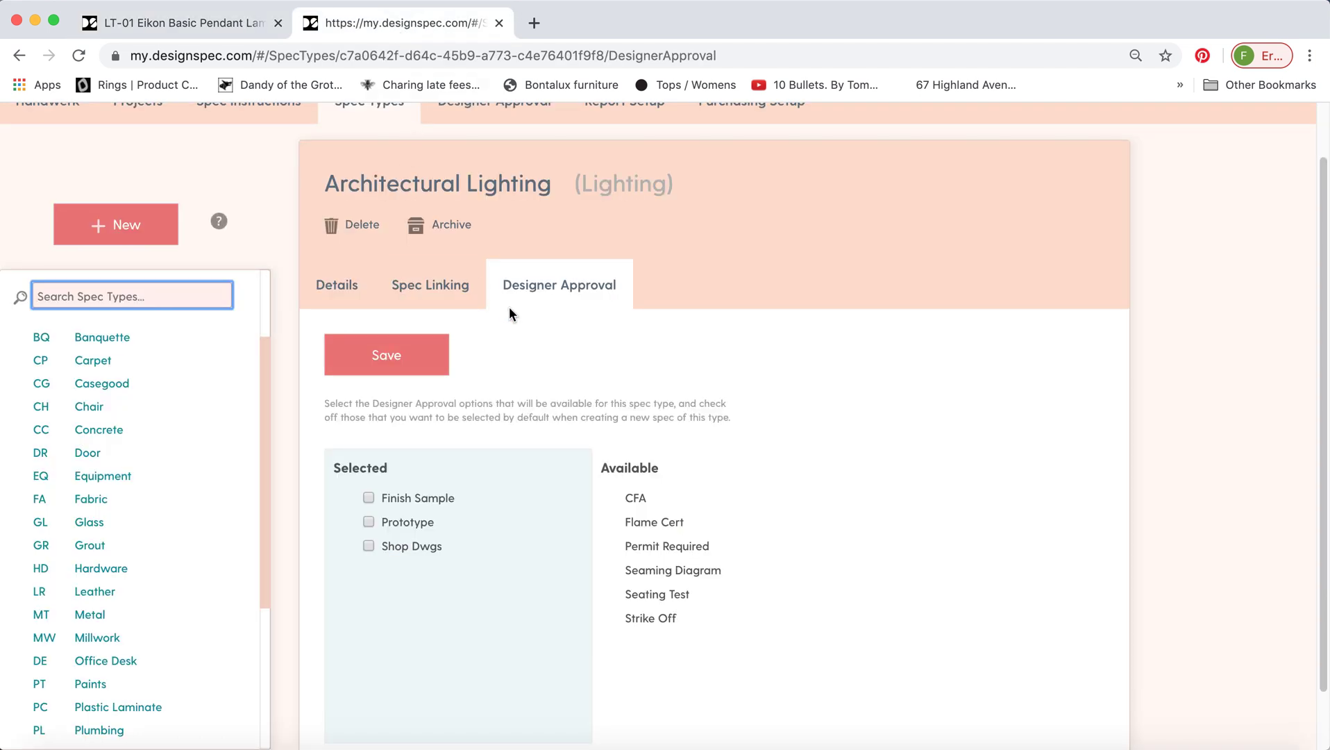
scroll(509, 308, up, 1)
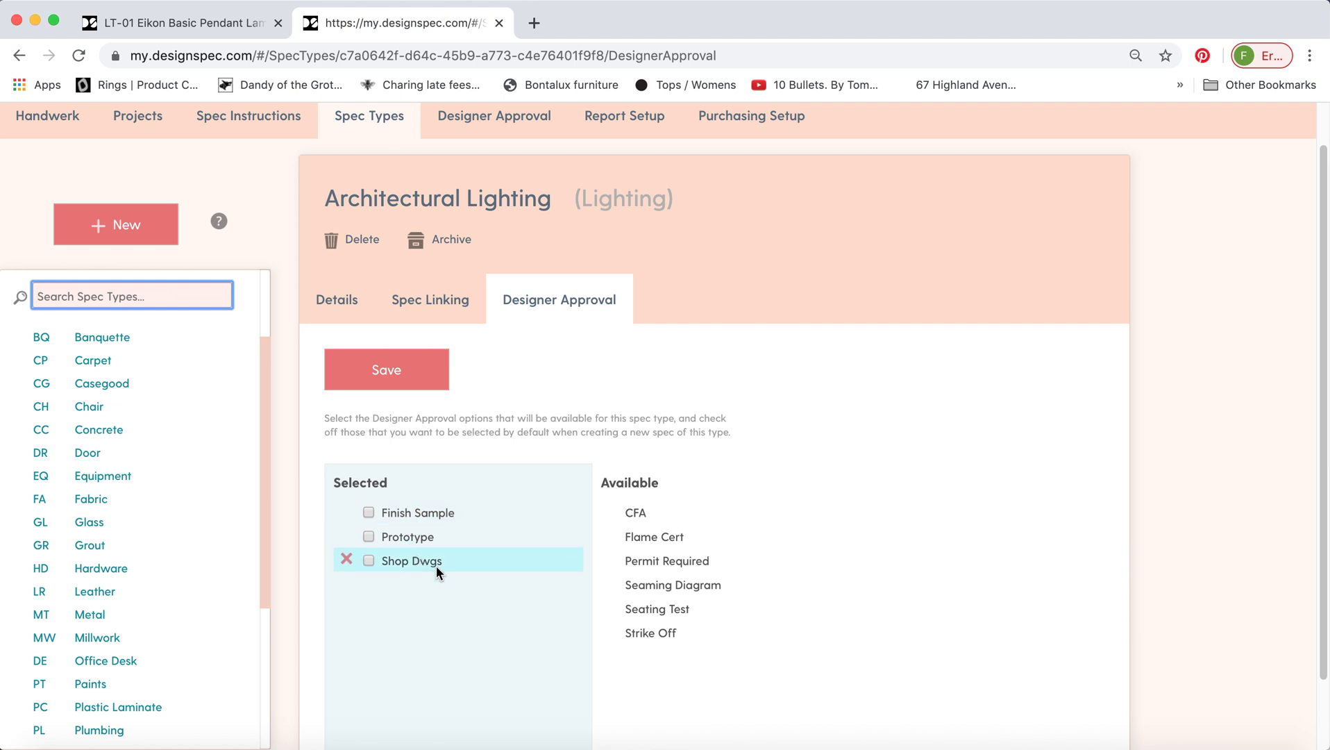
click(648, 630)
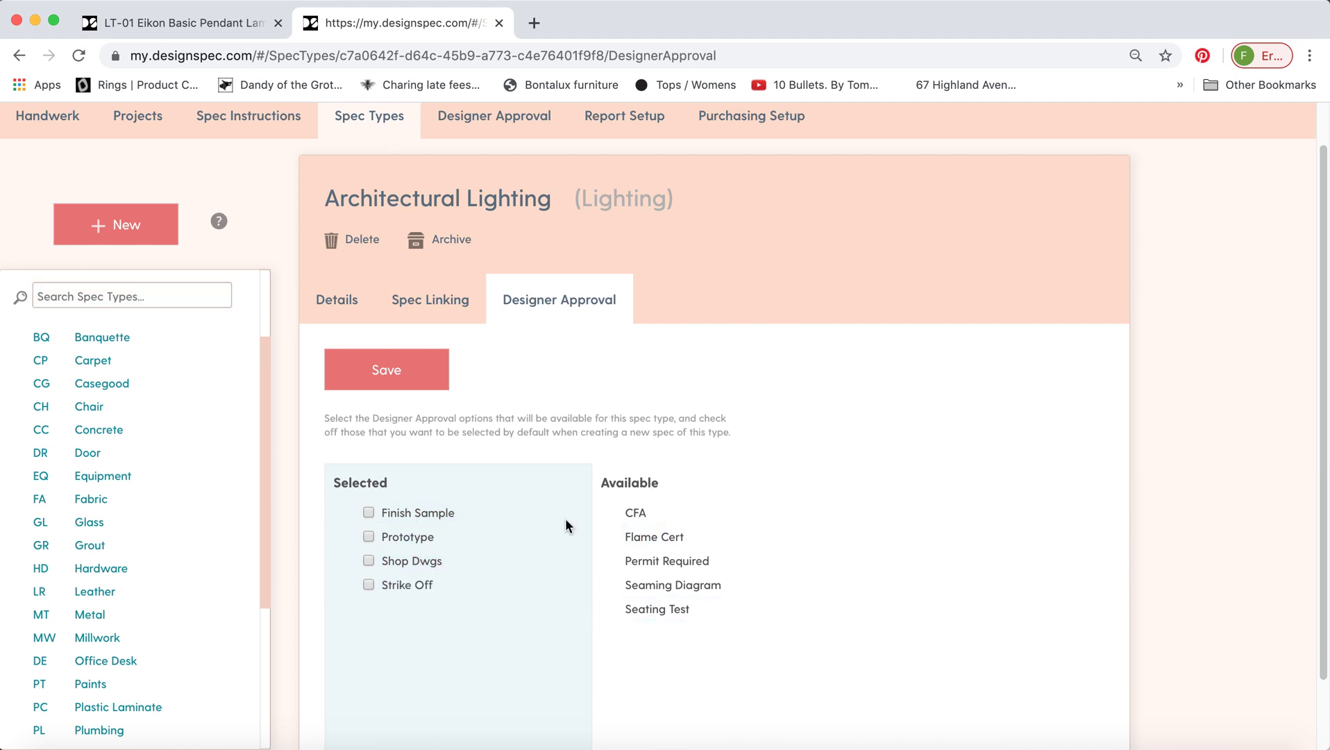
click(346, 583)
scroll(280, 495, up, 1)
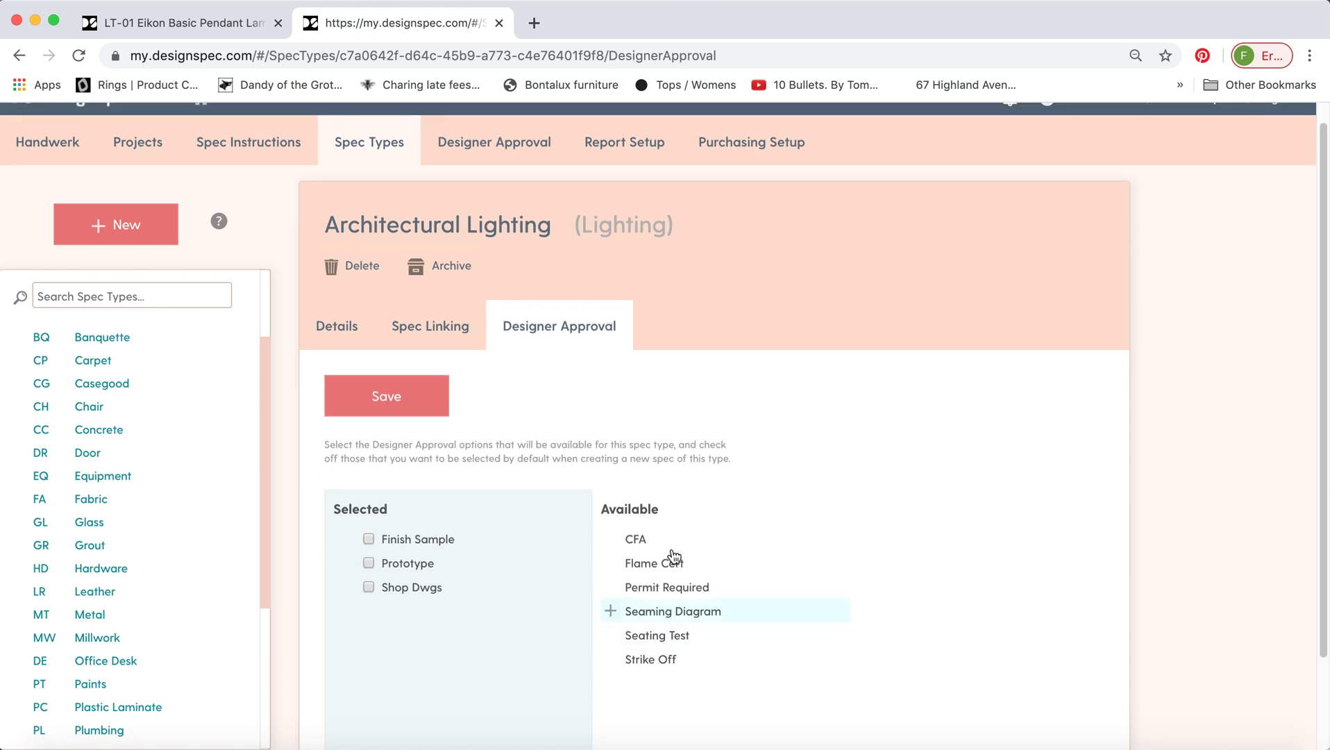
click(518, 155)
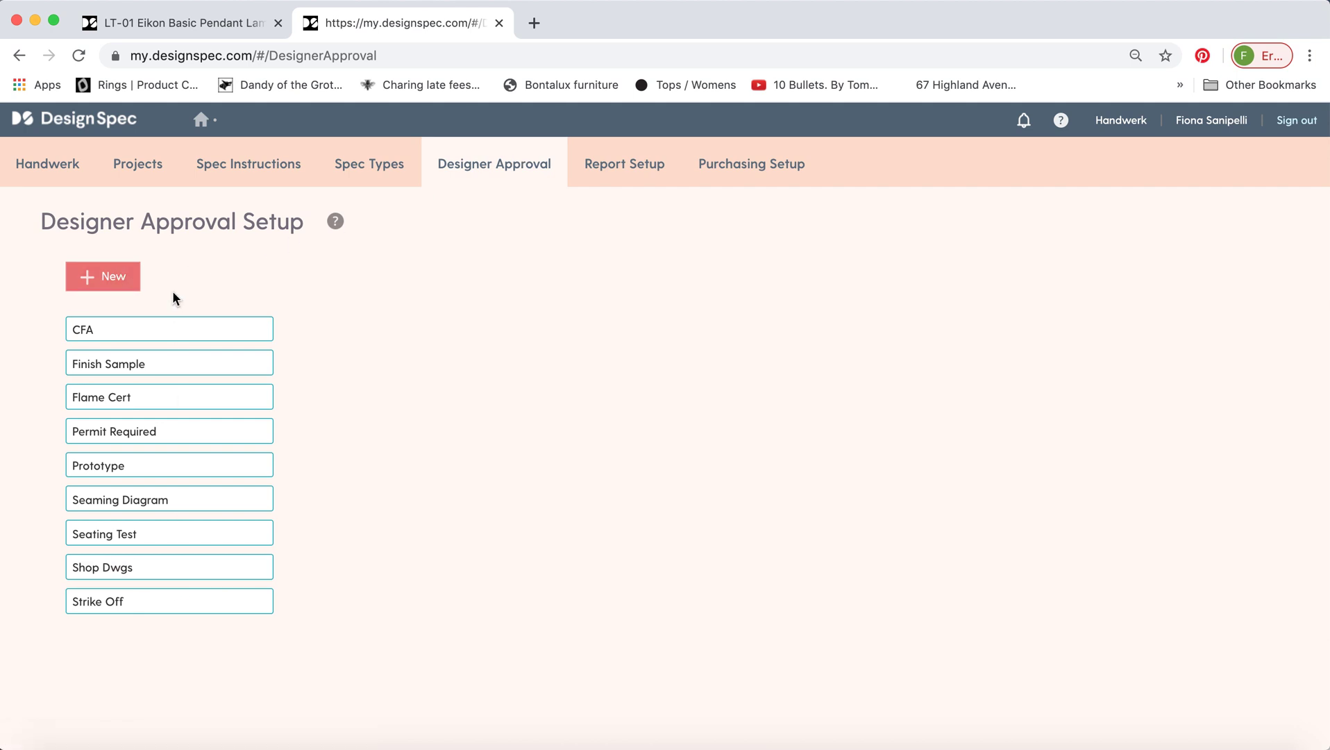
- Return to the Spec Types list starting at Appliance, with no type open
click(369, 164)
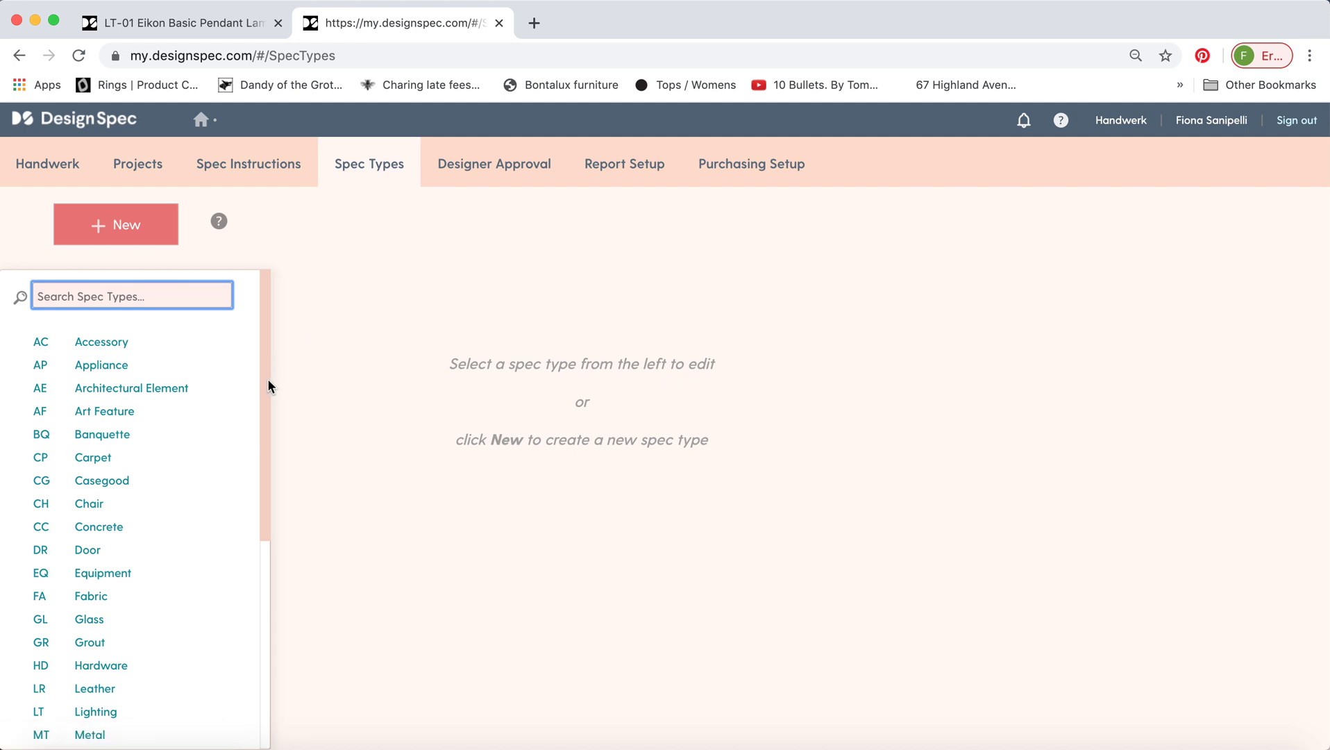
scroll(246, 431, down, 1)
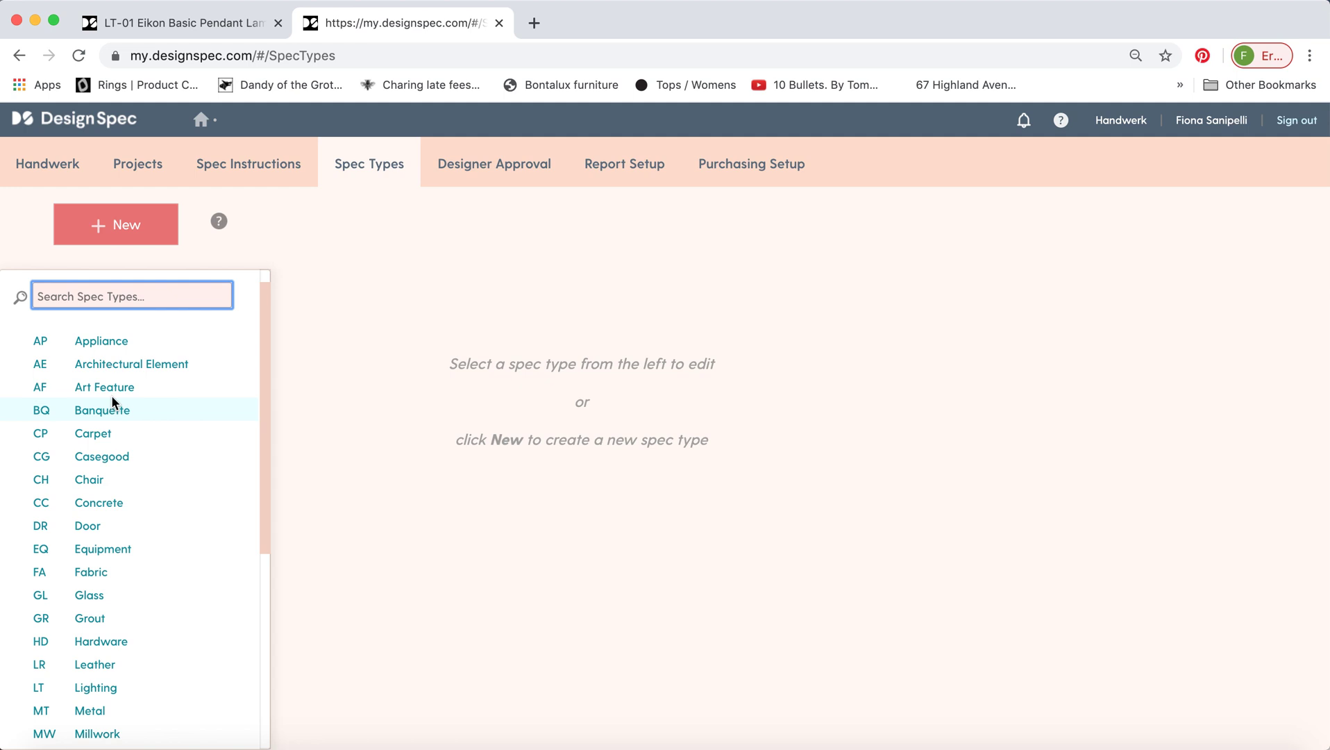
click(282, 346)
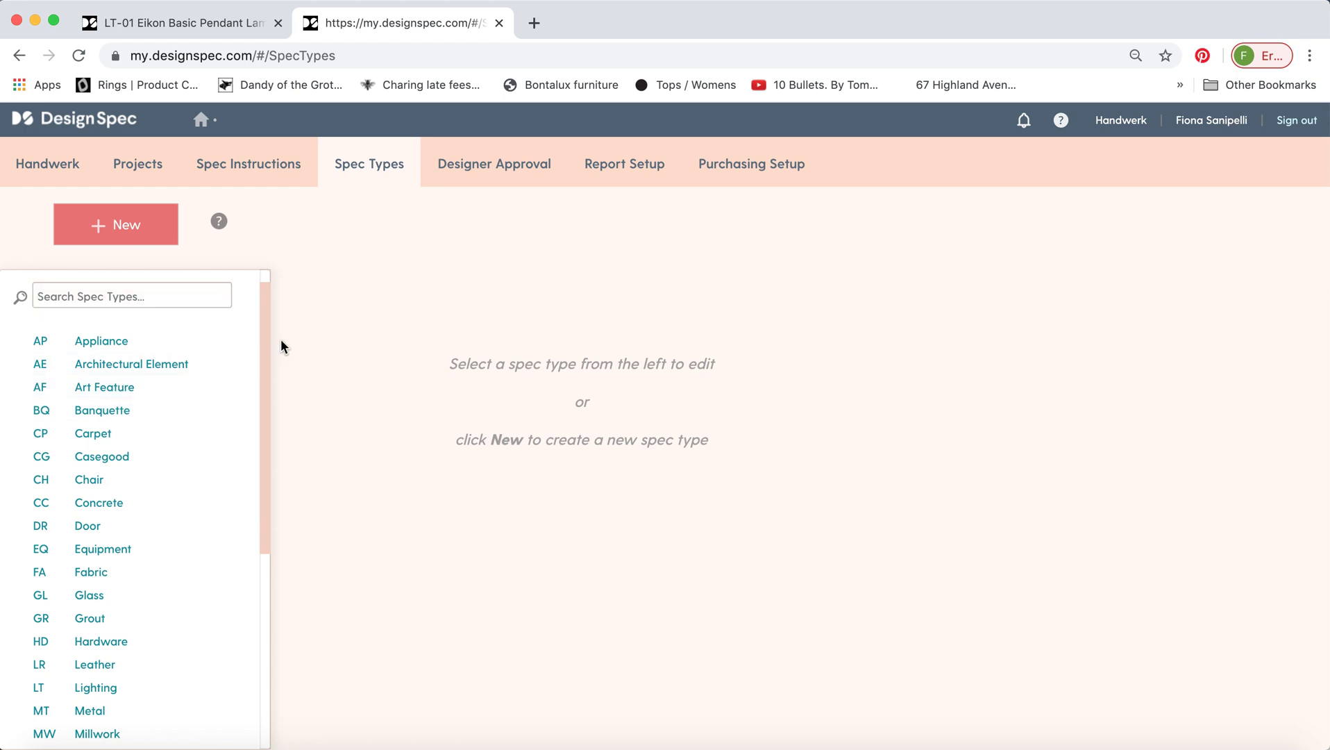
- Start a new spec type with the unique name Desk
click(147, 229)
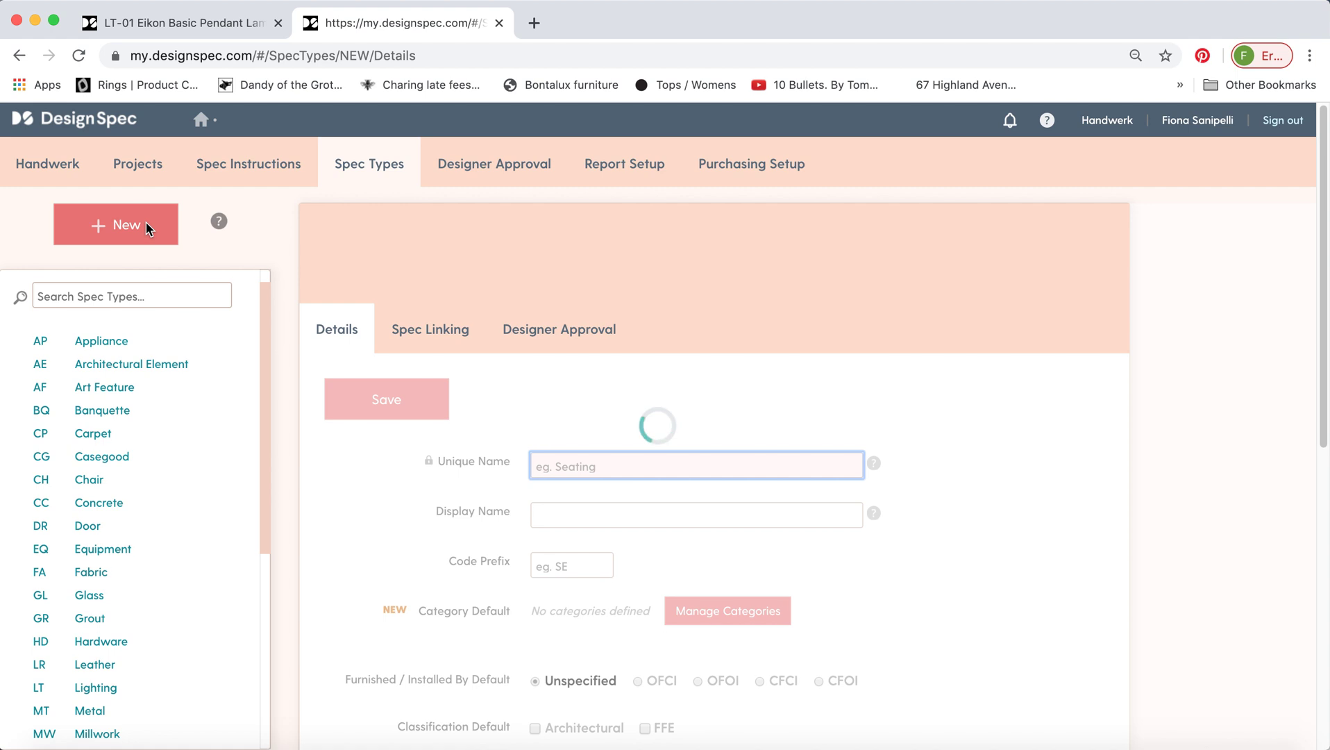
click(286, 393)
scroll(286, 393, down, 1)
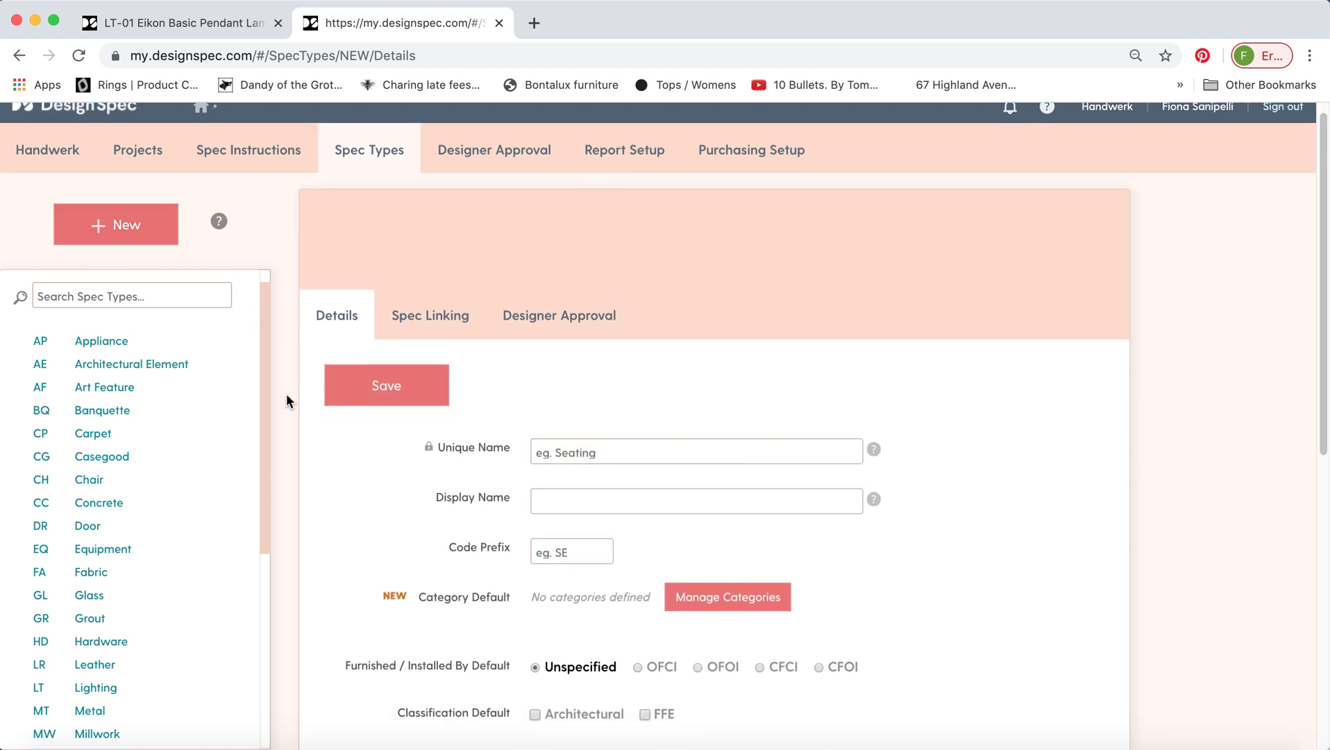
scroll(286, 394, down, 2)
click(536, 349)
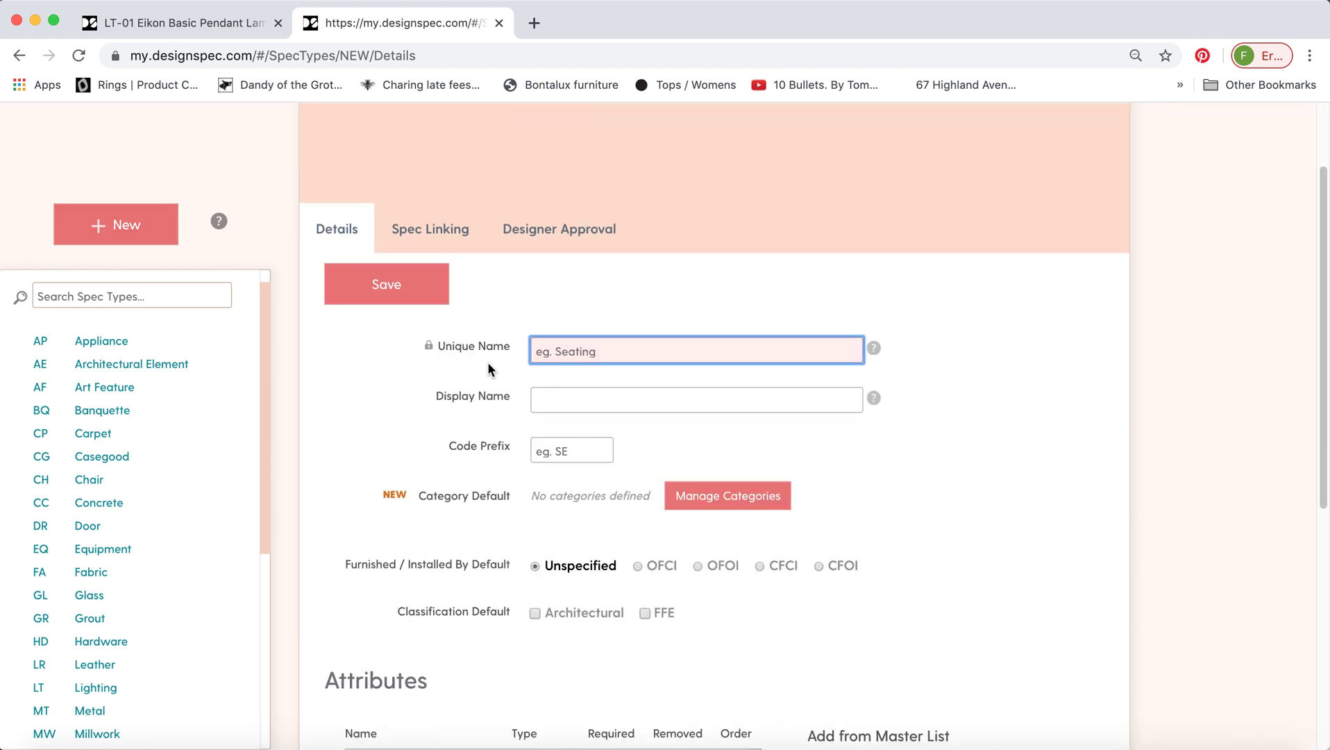
text(Desk)
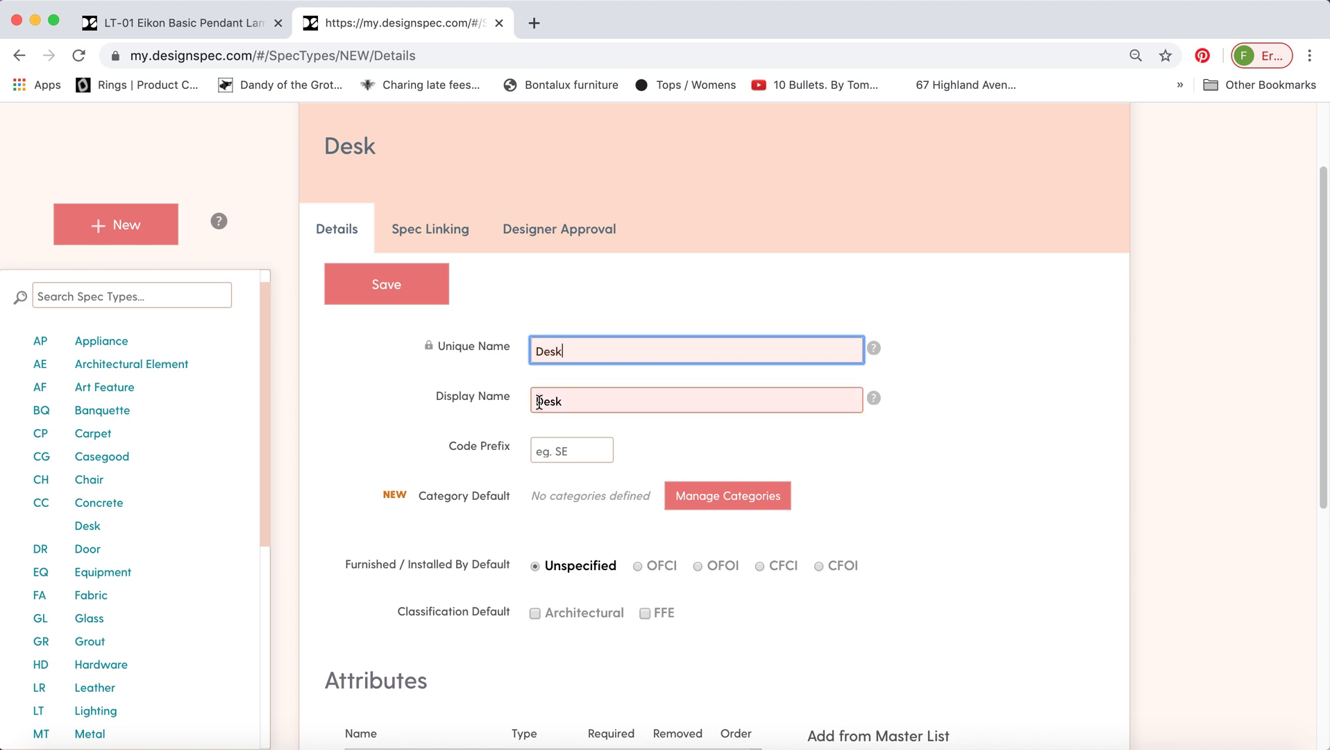
click(571, 403)
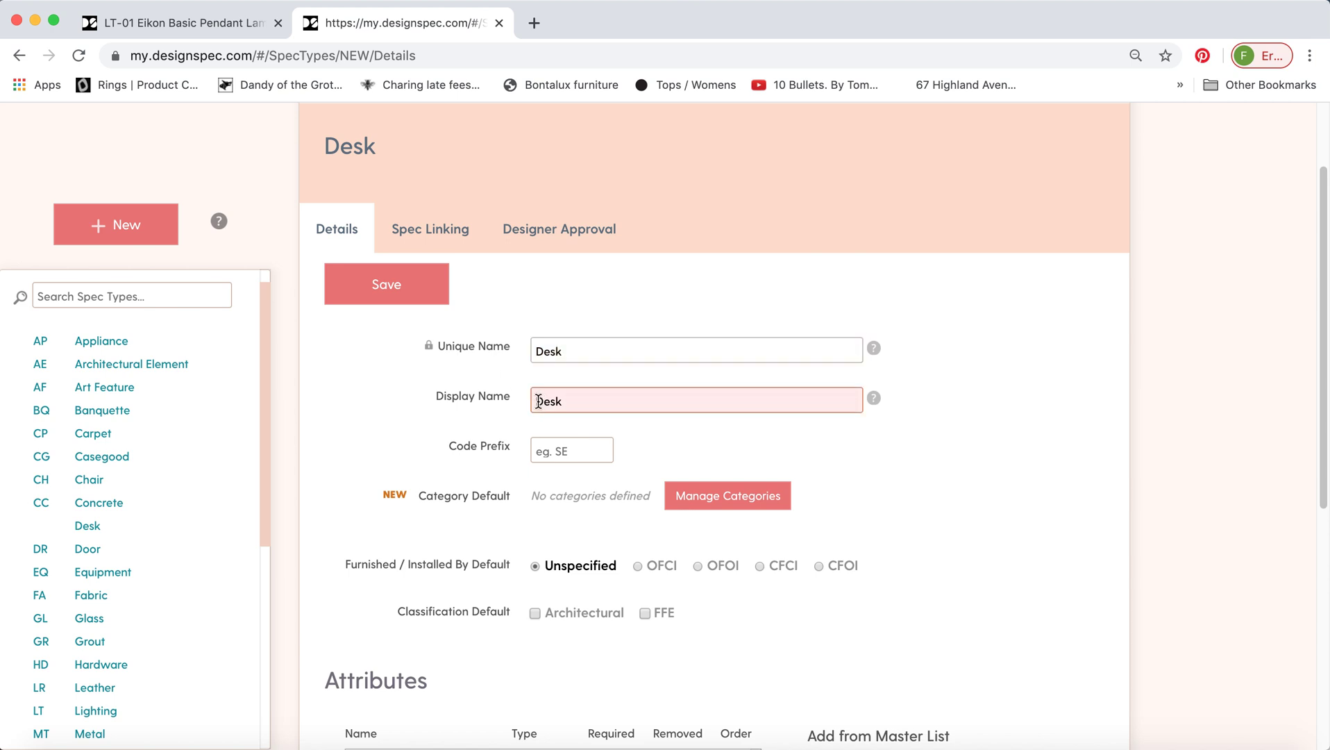
- Set the Desk spec type's code prefix to DE
click(494, 346)
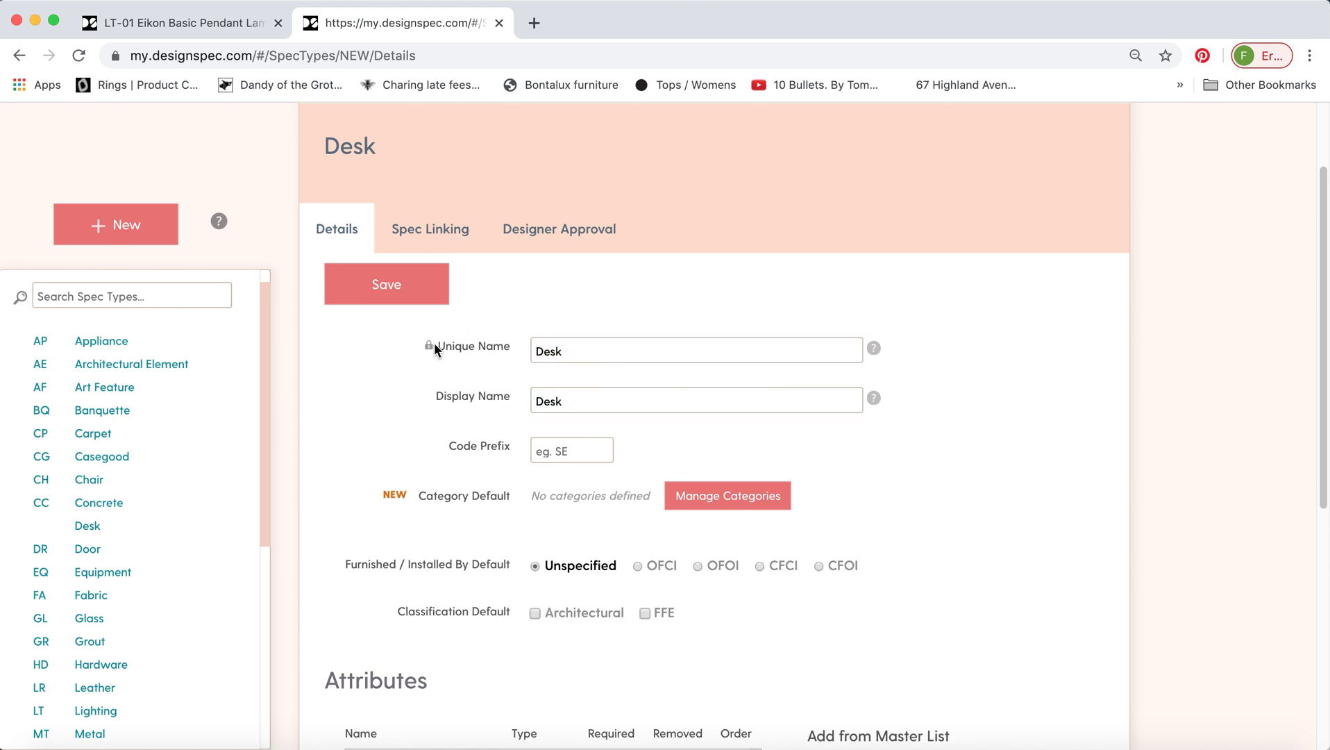
click(502, 396)
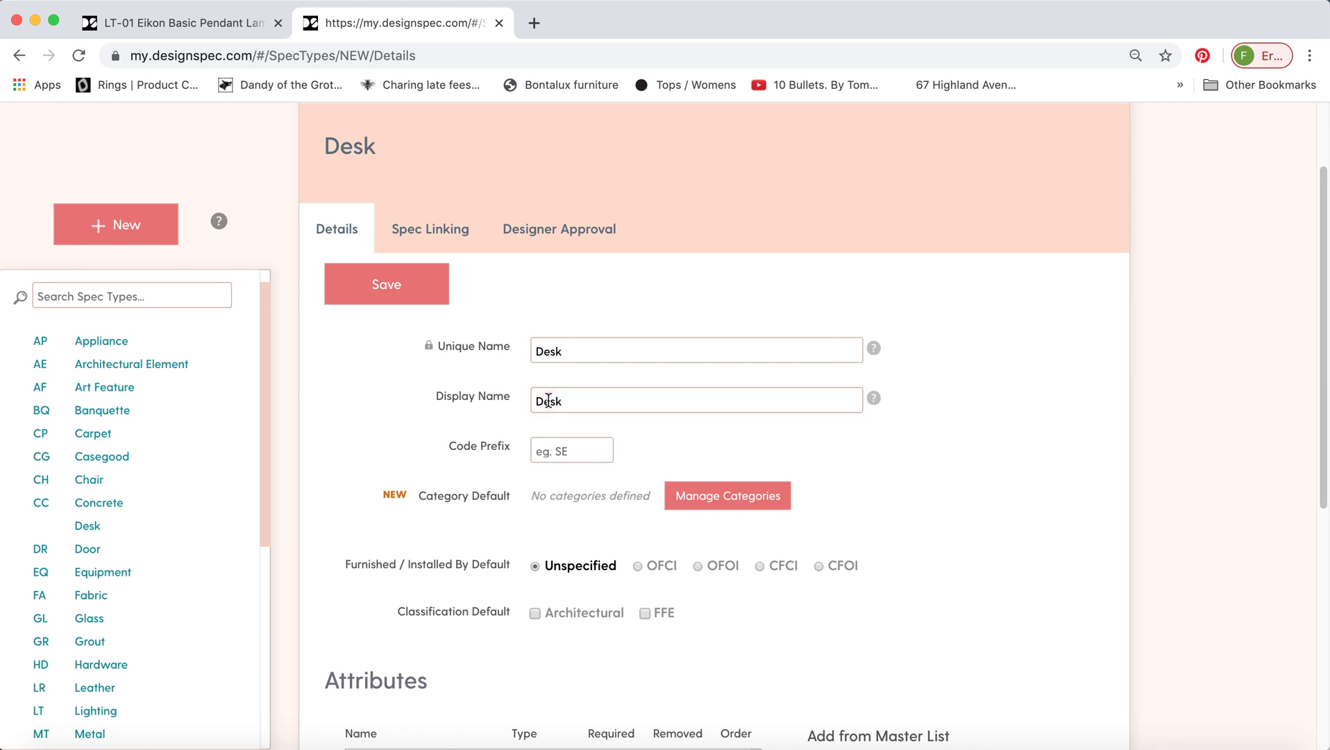
click(555, 448)
text(DE)
click(519, 451)
scroll(341, 459, down, 1)
scroll(342, 453, down, 5)
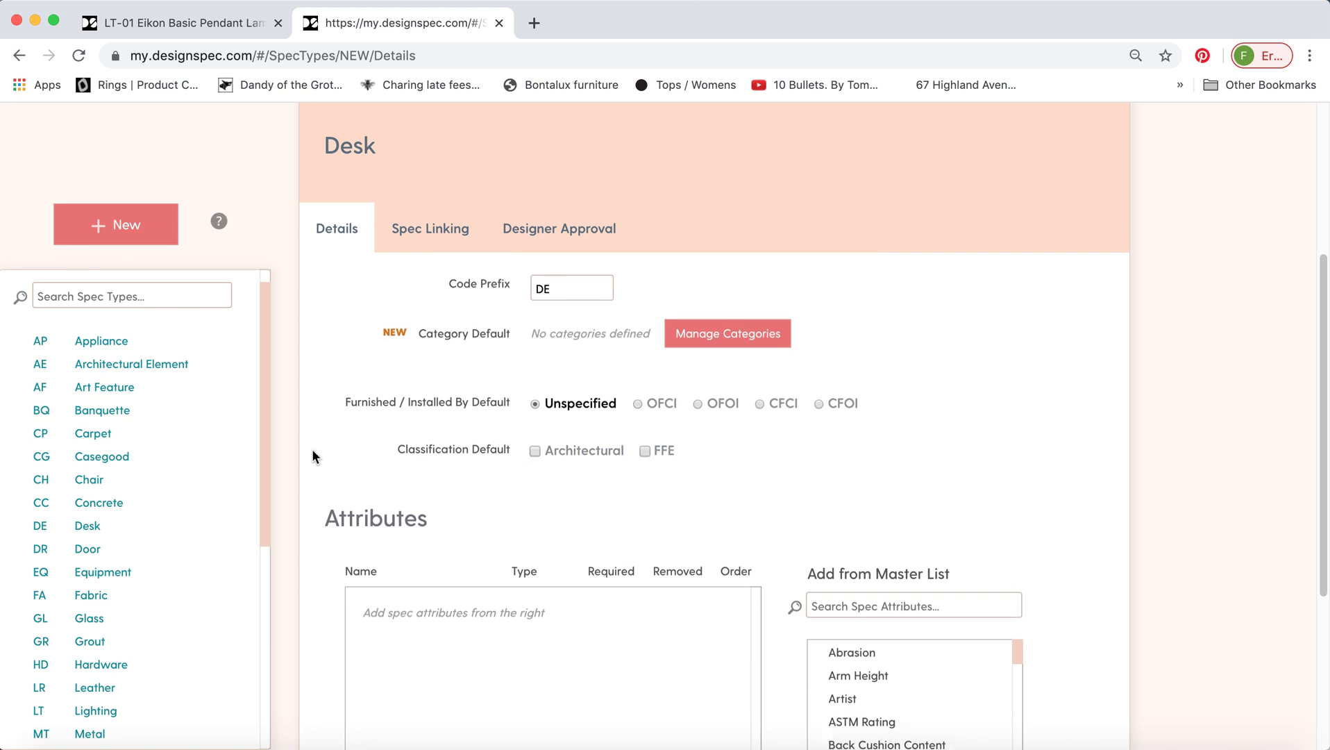
scroll(312, 452, down, 4)
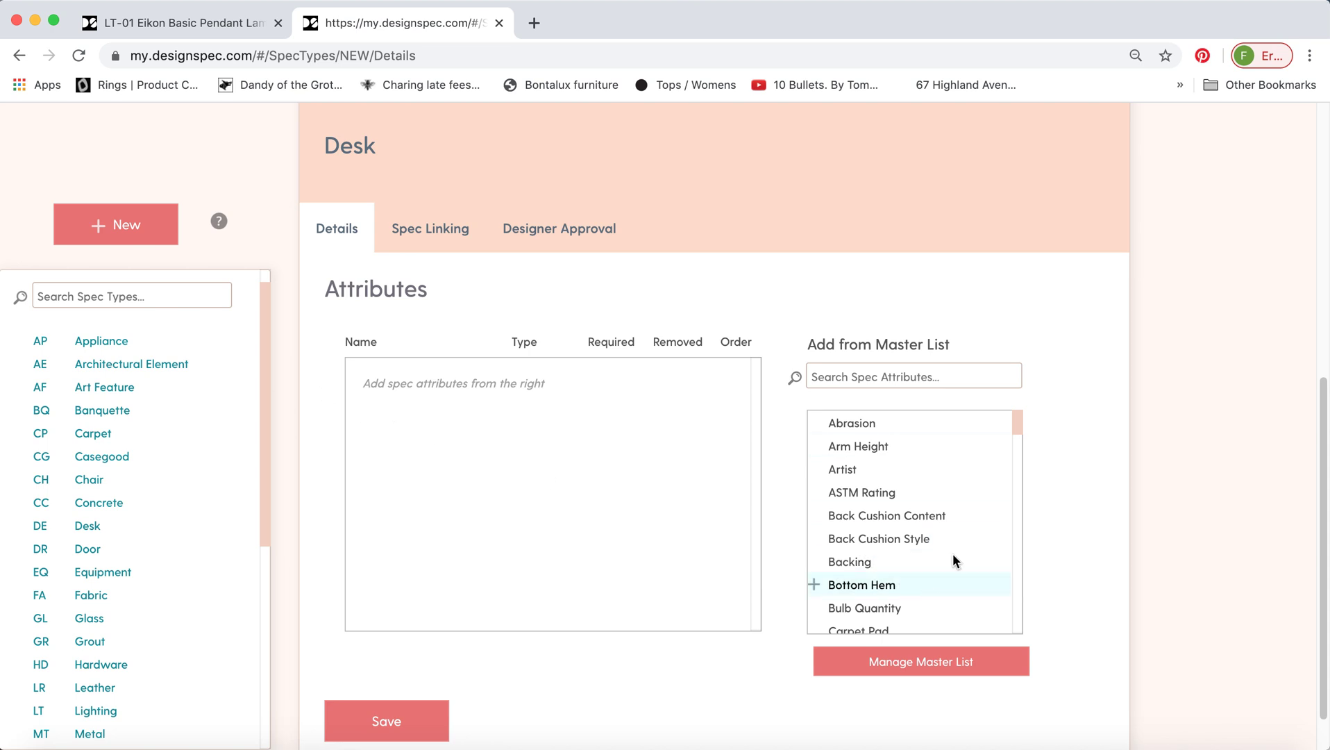
- Add the Depth and Width attributes to Desk from the master list
scroll(1018, 429, down, 3)
click(892, 378)
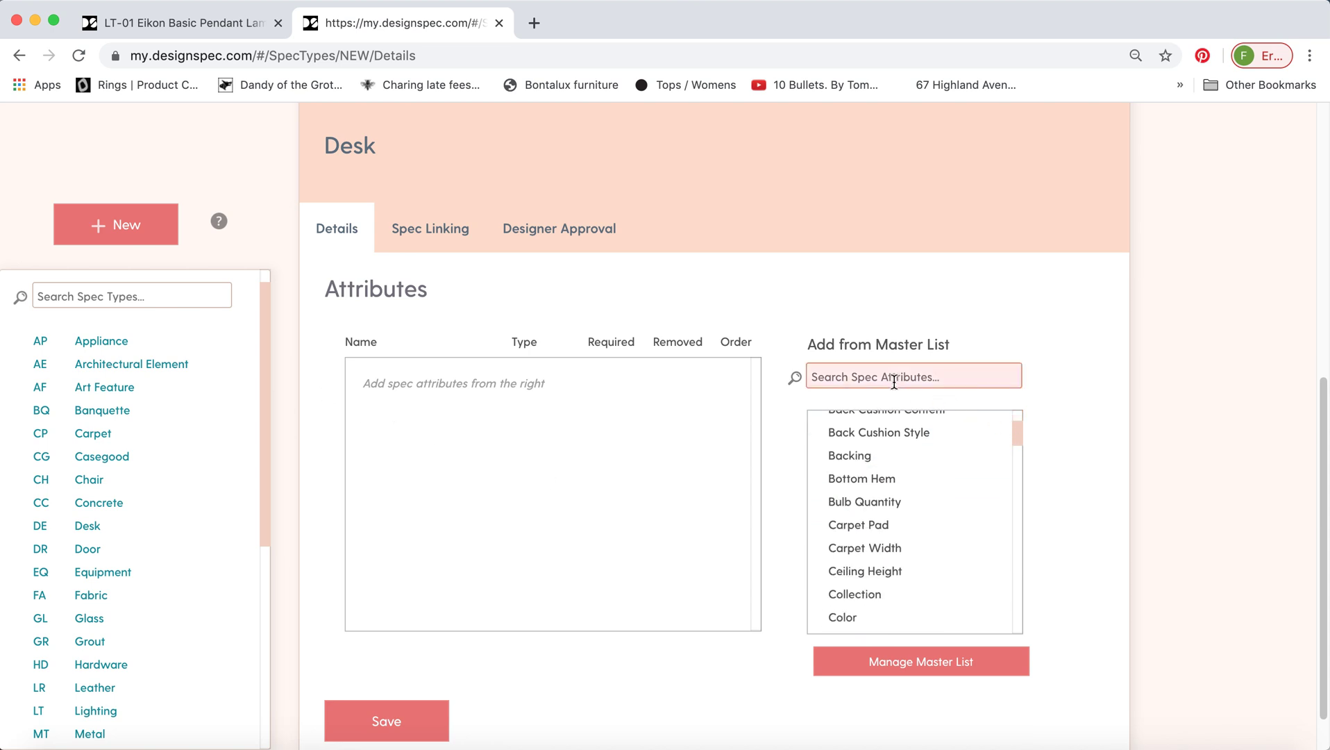
text(depth)
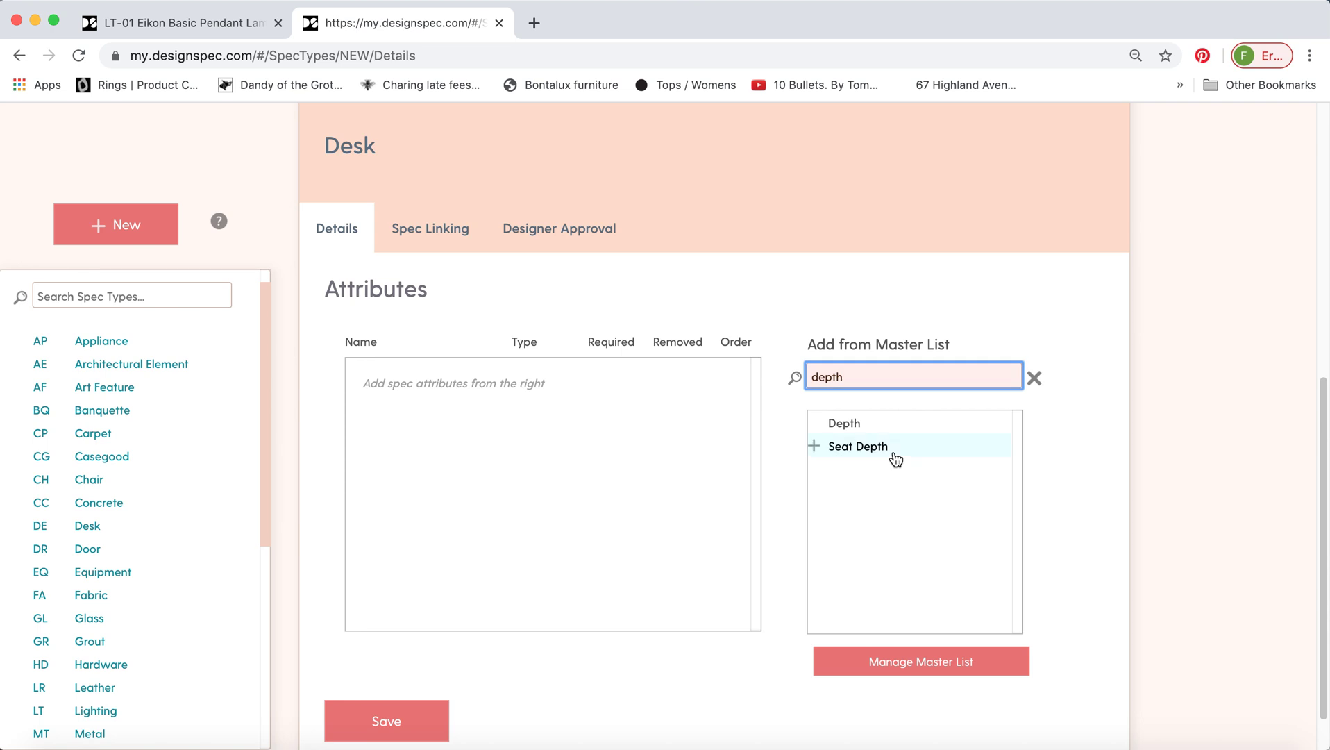
click(854, 427)
click(870, 376)
drag(870, 376, 808, 377)
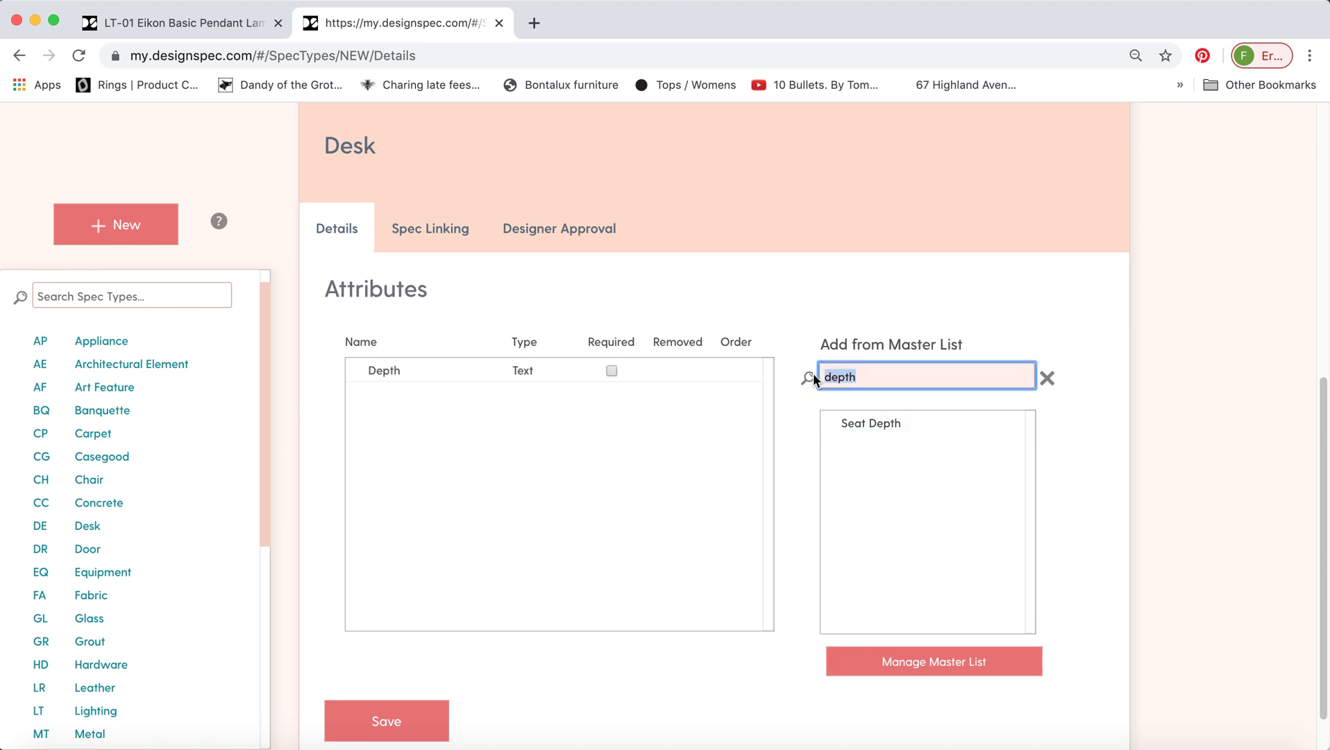
text(wid)
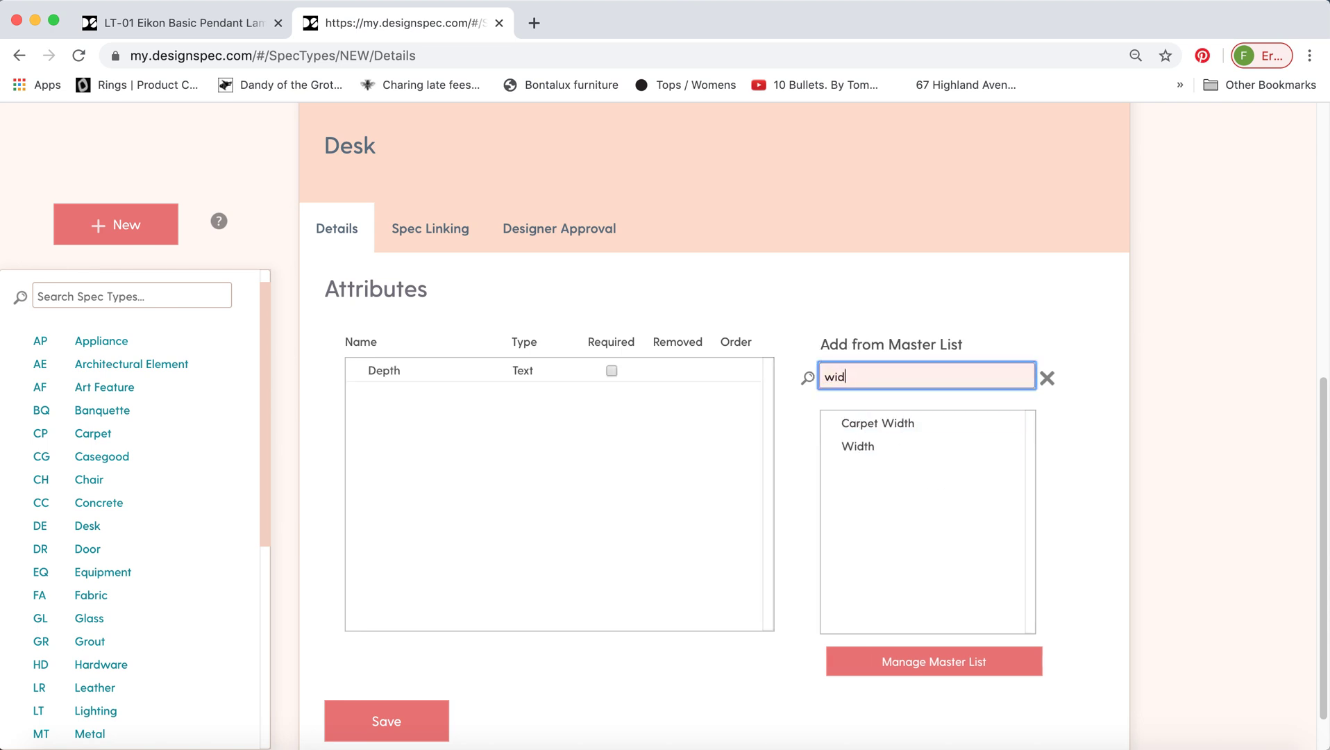
click(852, 445)
- Add the Finish attribute to Desk from the master list
click(856, 376)
drag(856, 376, 824, 375)
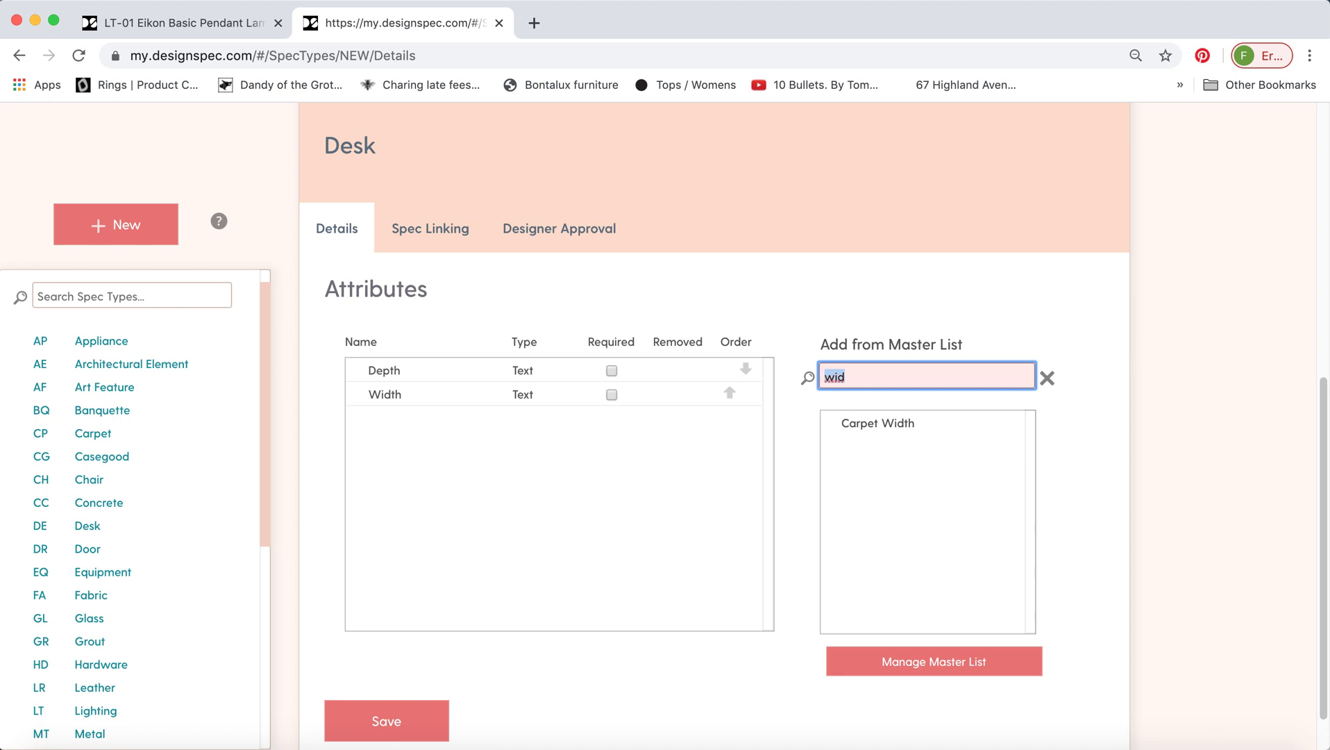
text(fini)
click(859, 445)
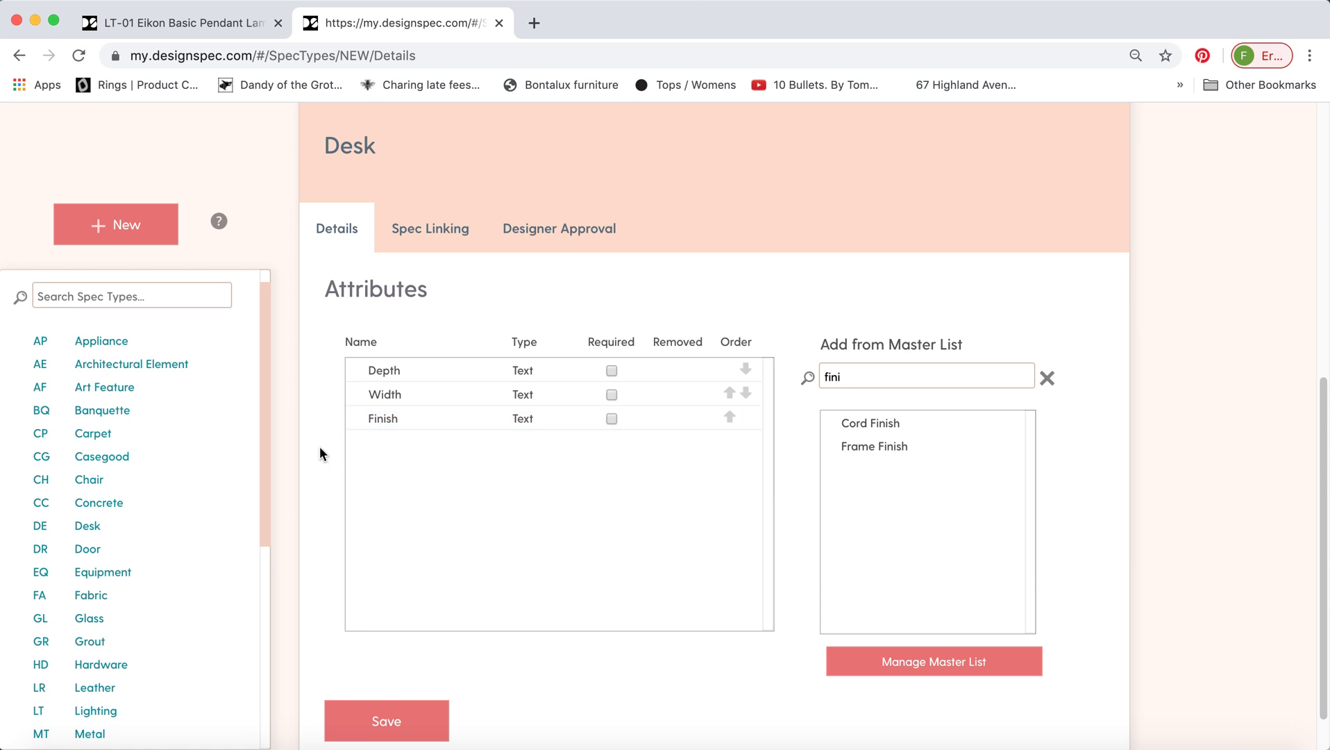
scroll(321, 453, up, 2)
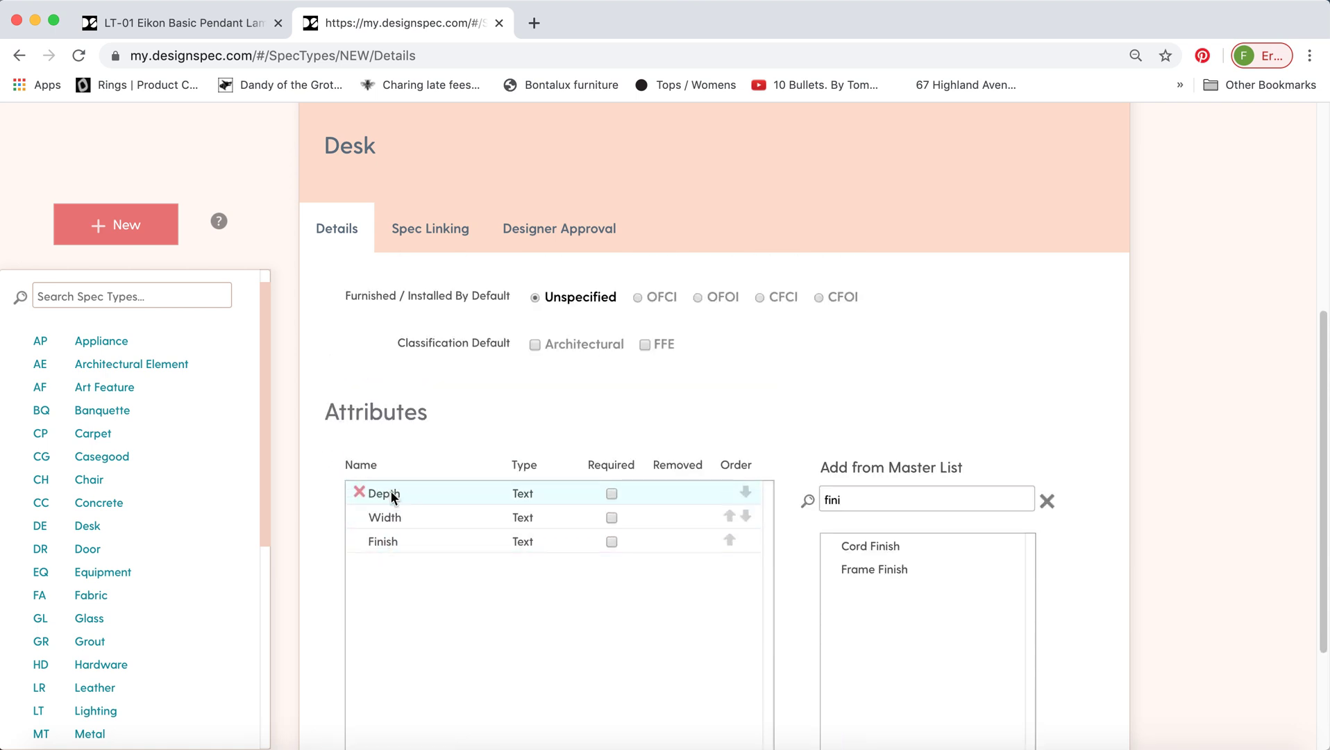
scroll(313, 438, up, 4)
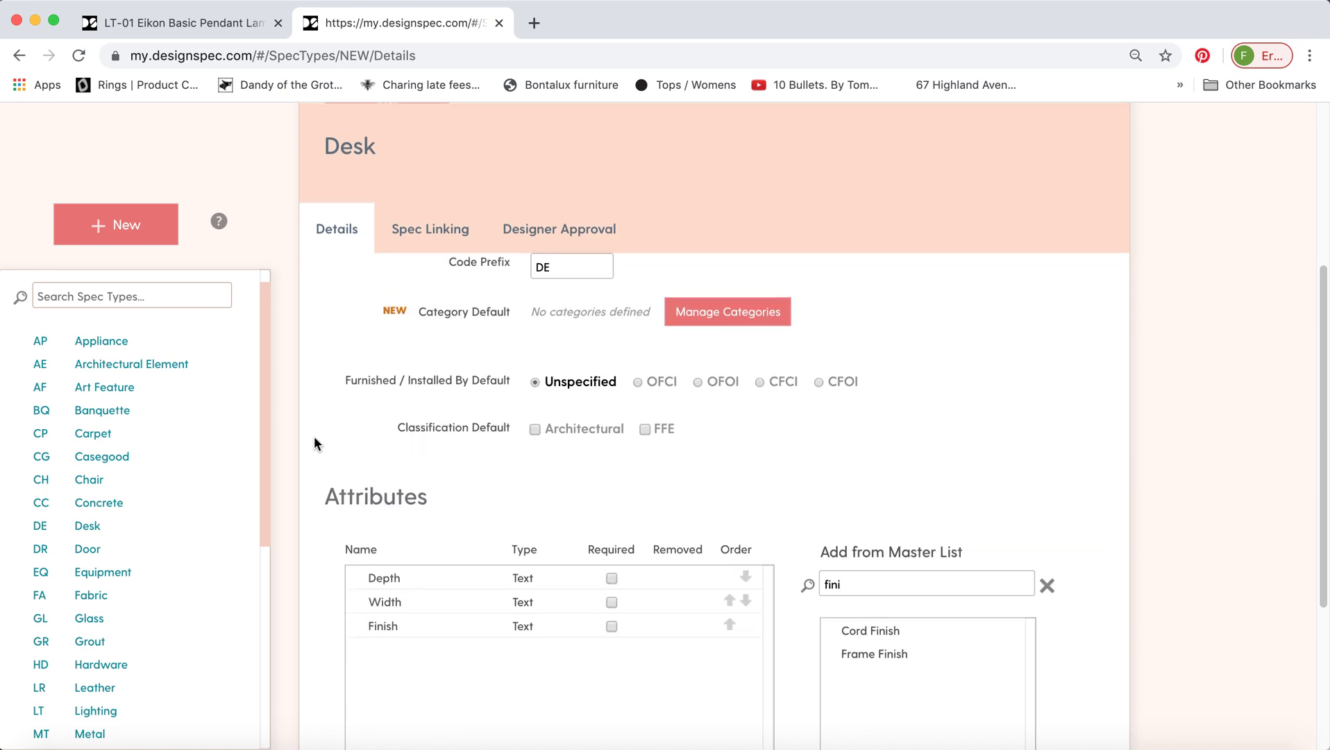
scroll(314, 437, up, 1)
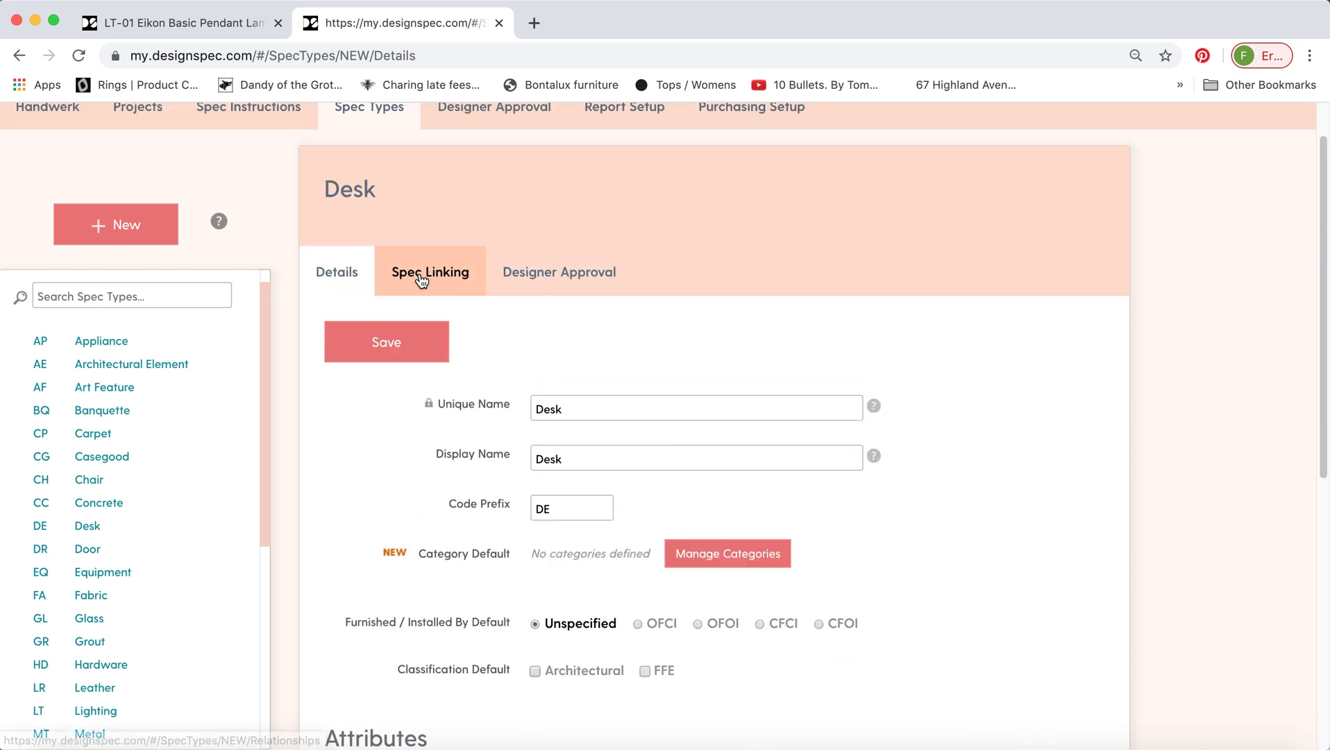
click(421, 276)
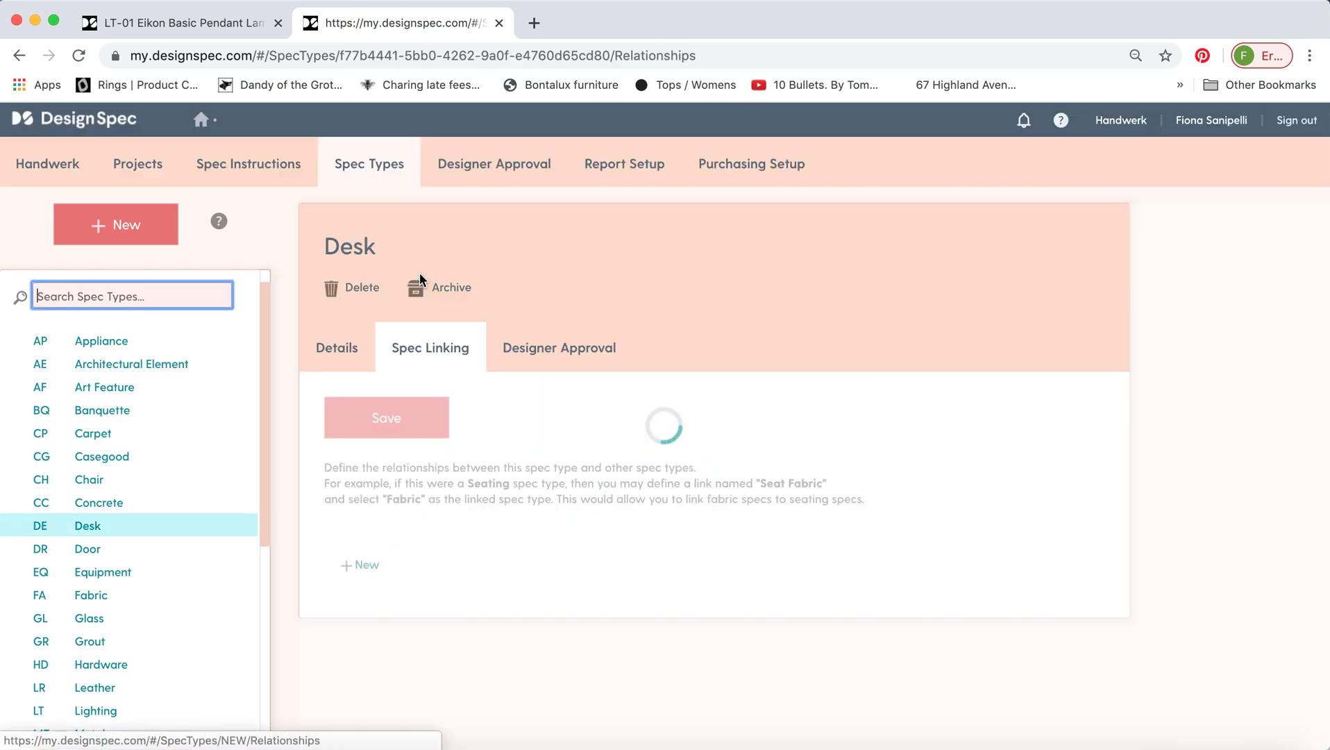
- Create a Wood Finish link targeting the Wood (WD) spec type and save it
click(361, 565)
text(Wood Finish)
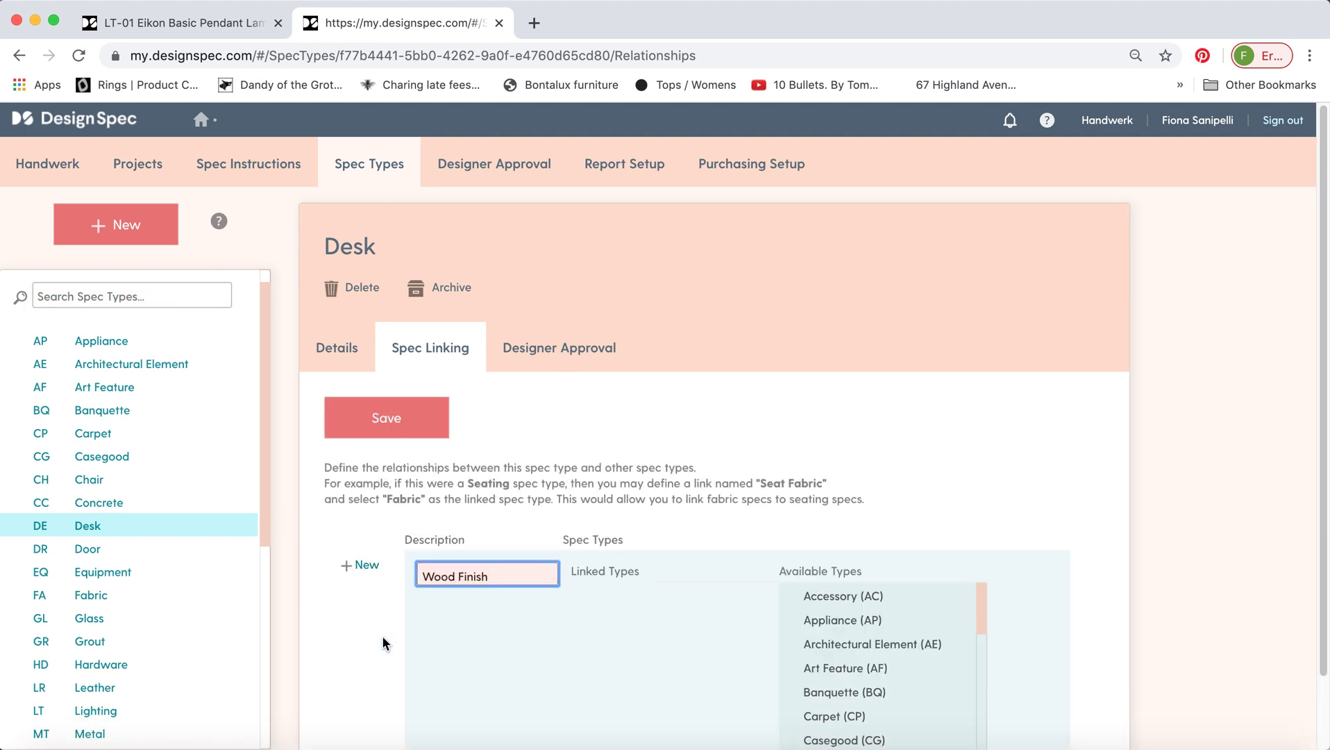
click(379, 599)
scroll(379, 601, down, 2)
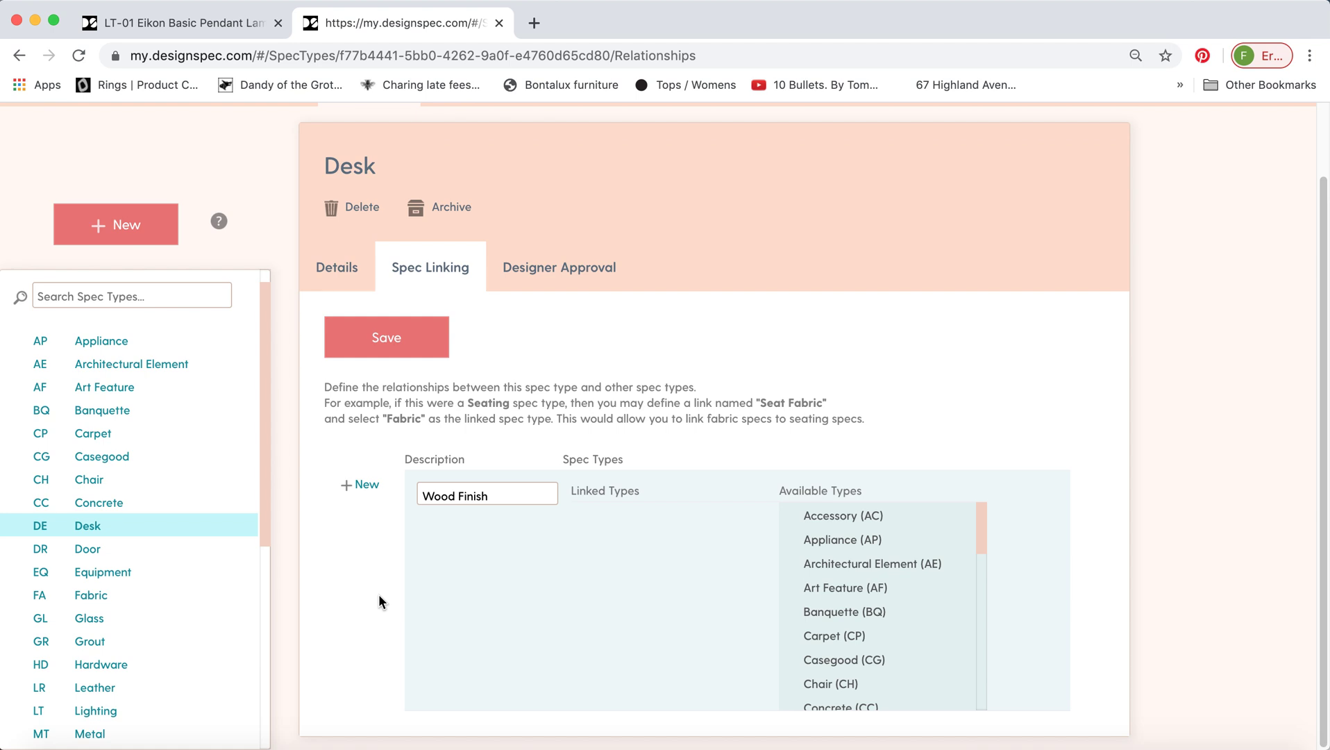
drag(982, 531, 984, 688)
click(870, 699)
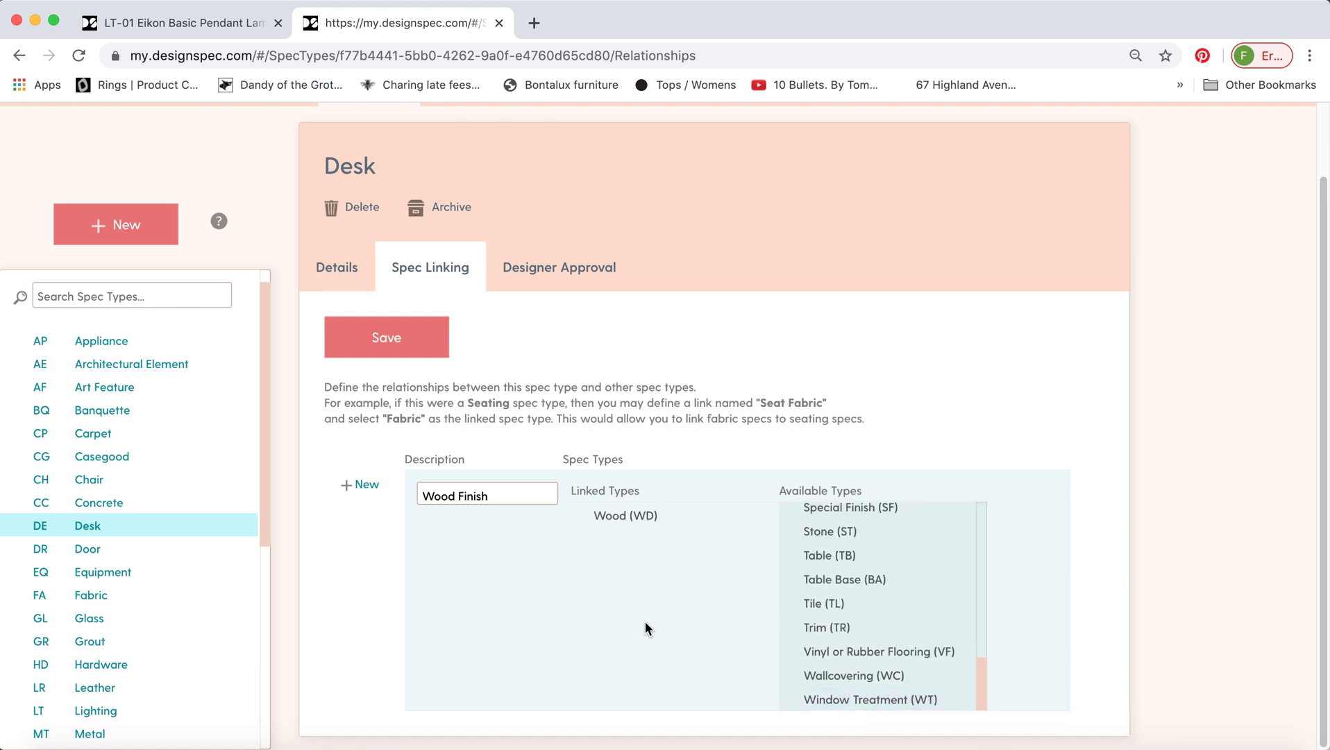
click(377, 339)
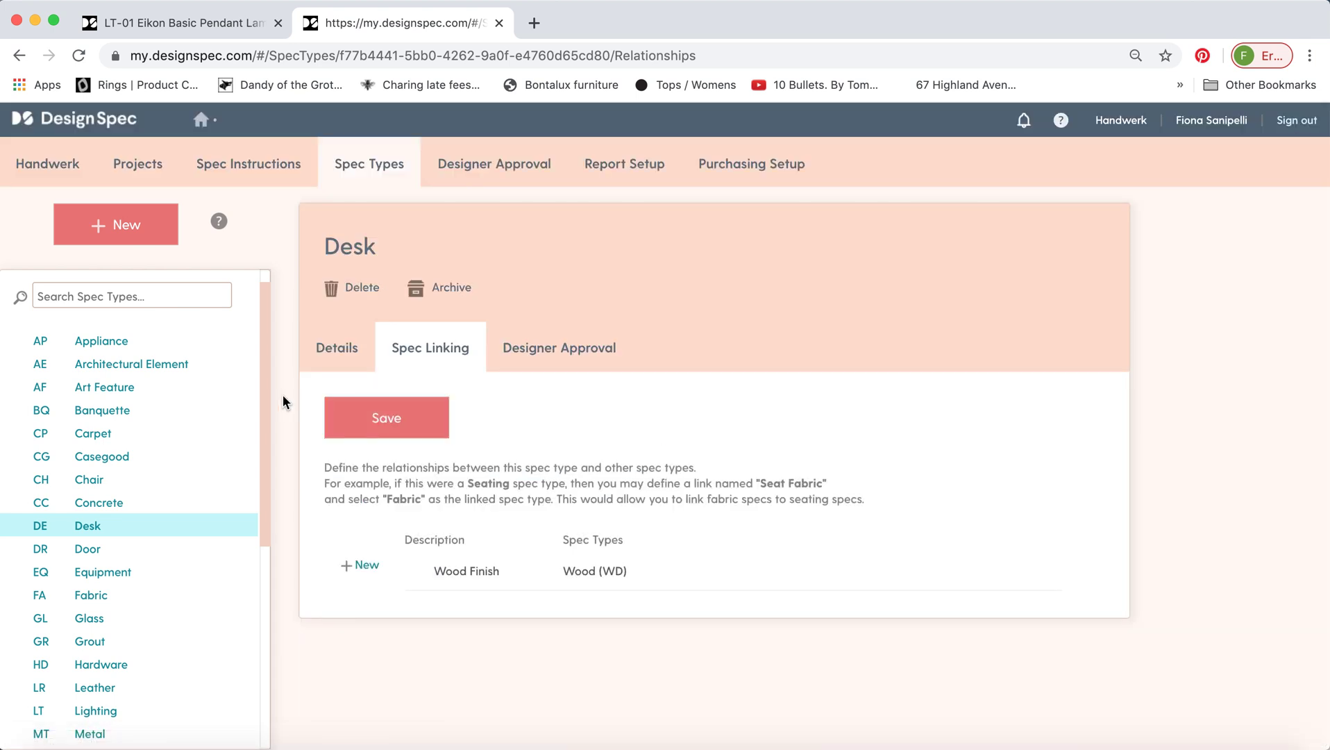